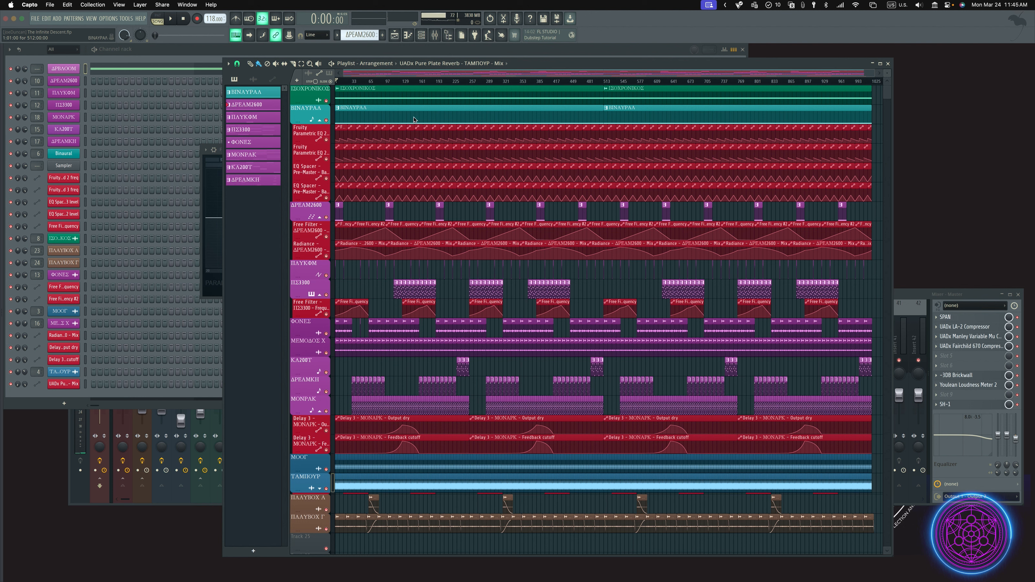
Play a sample of the arrangement from the beginning, with the playlist timeline enlarged, and stop playback.
left_click(492, 115)
key("space")
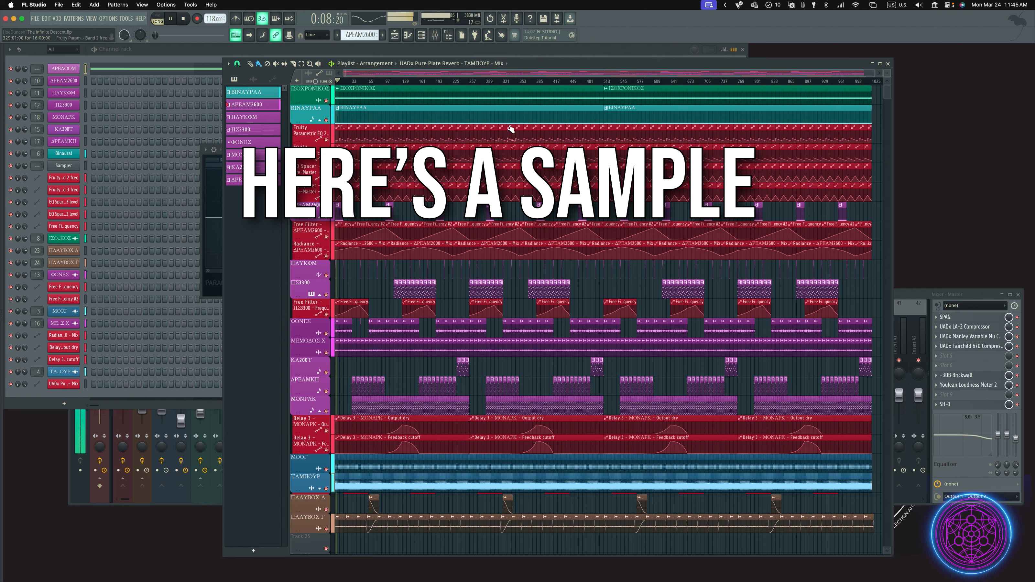
scroll(381, 188, "up", 3)
scroll(382, 188, "up", 3)
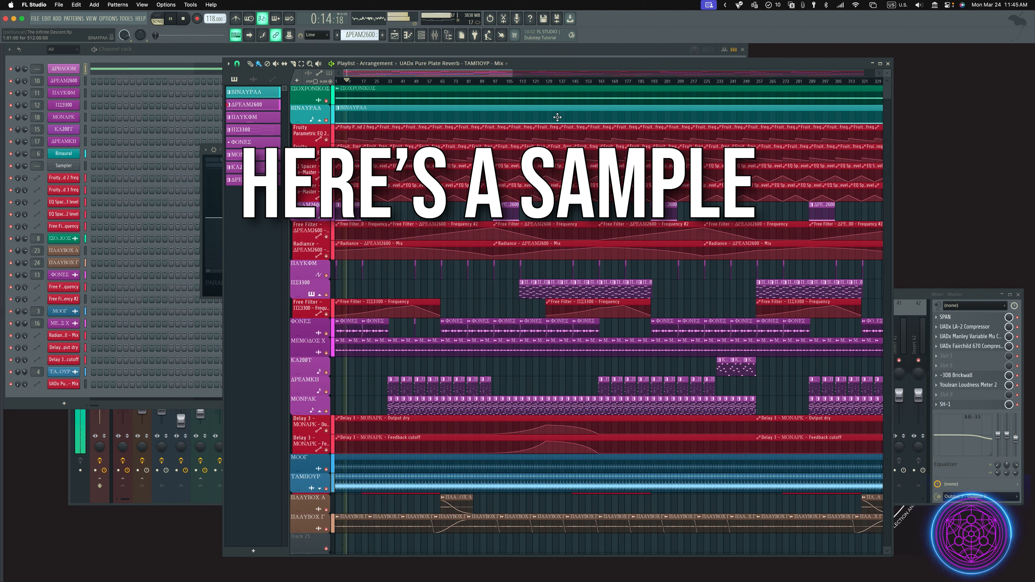
key("space")
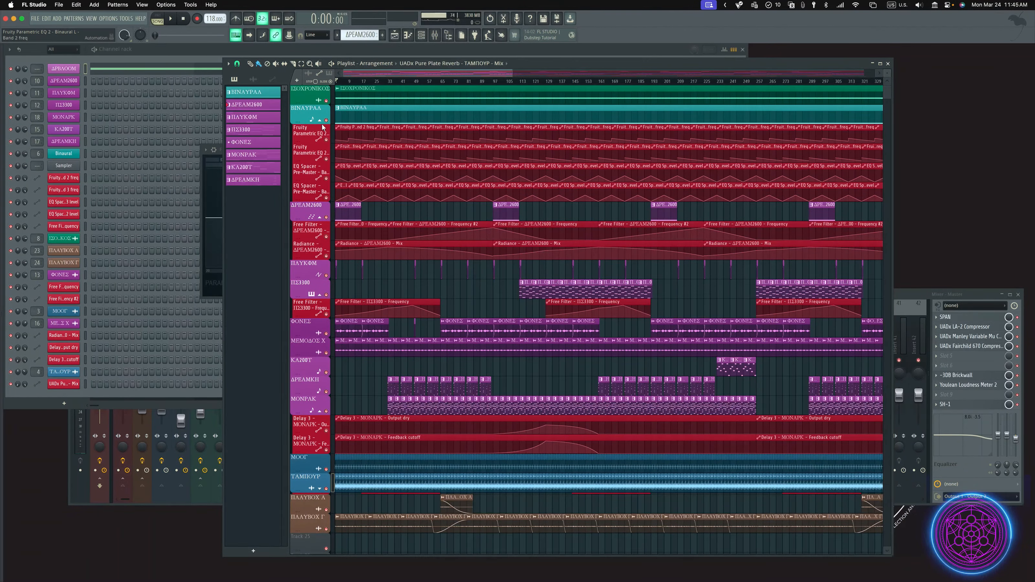
Collapse the automation tracks grouped under ΒΙΝΑΥΡΑΛ, ΔΡΕΑΜ2600, ΠΣ3300 and ΜΟΝΑΡΚ in the playlist.
left_click(319, 121)
left_click(321, 147)
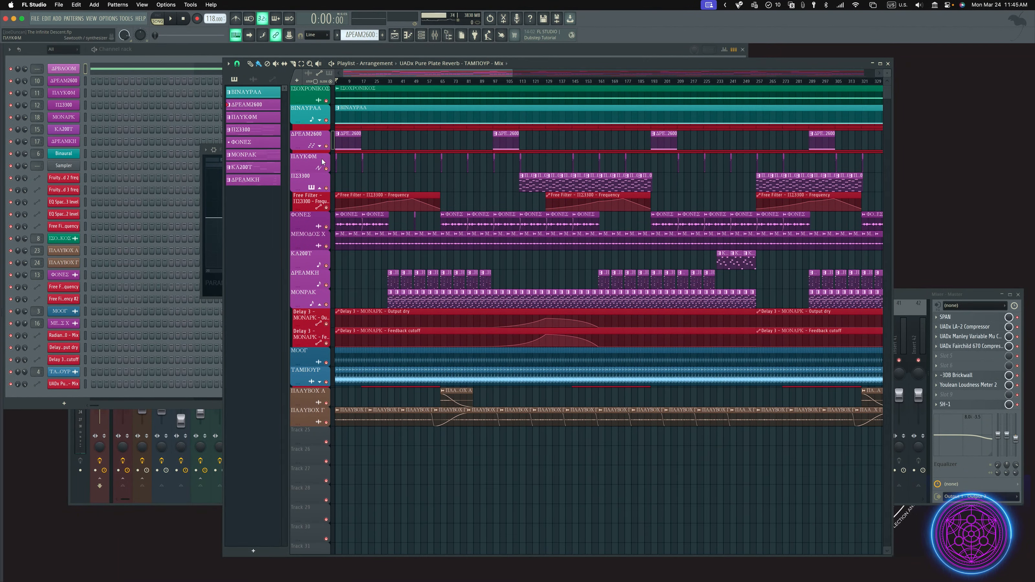
left_click(320, 188)
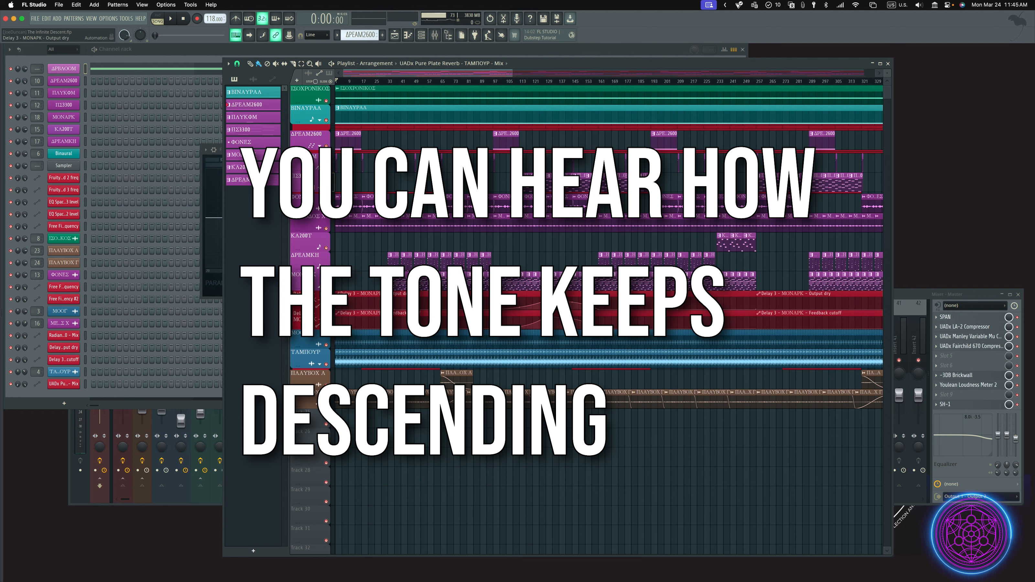
left_click(319, 287)
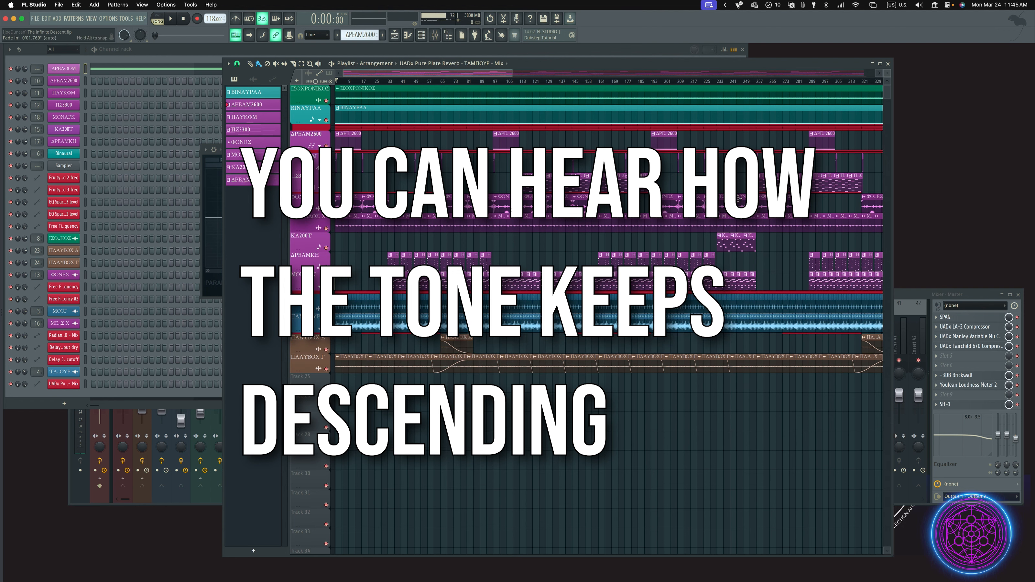
Play the arrangement from the start in a closer view and move the playback position to about bar 29.
key("space")
scroll(610, 102, "up", 4)
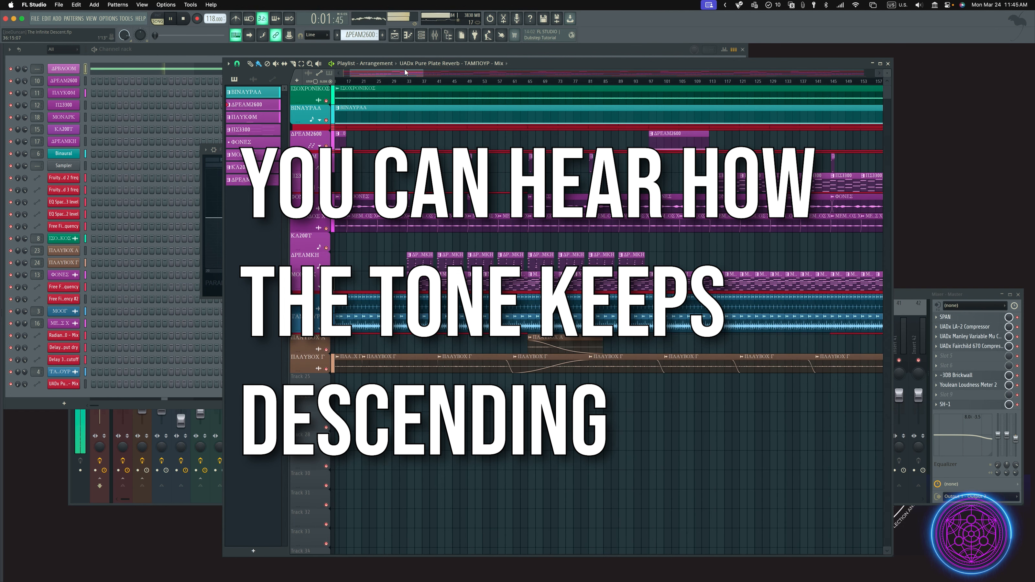
left_click_drag(405, 71, 356, 75)
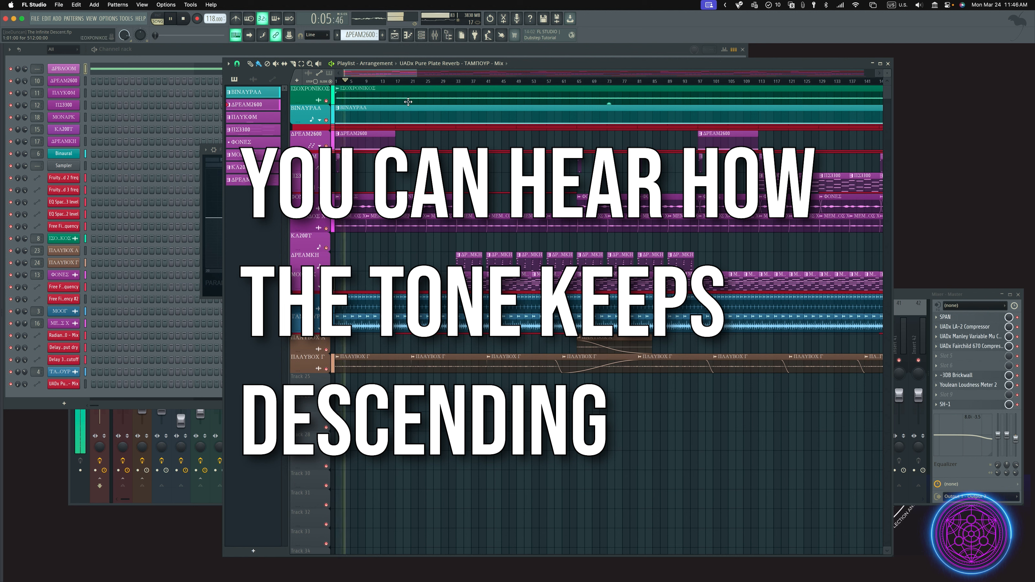
left_click(443, 82)
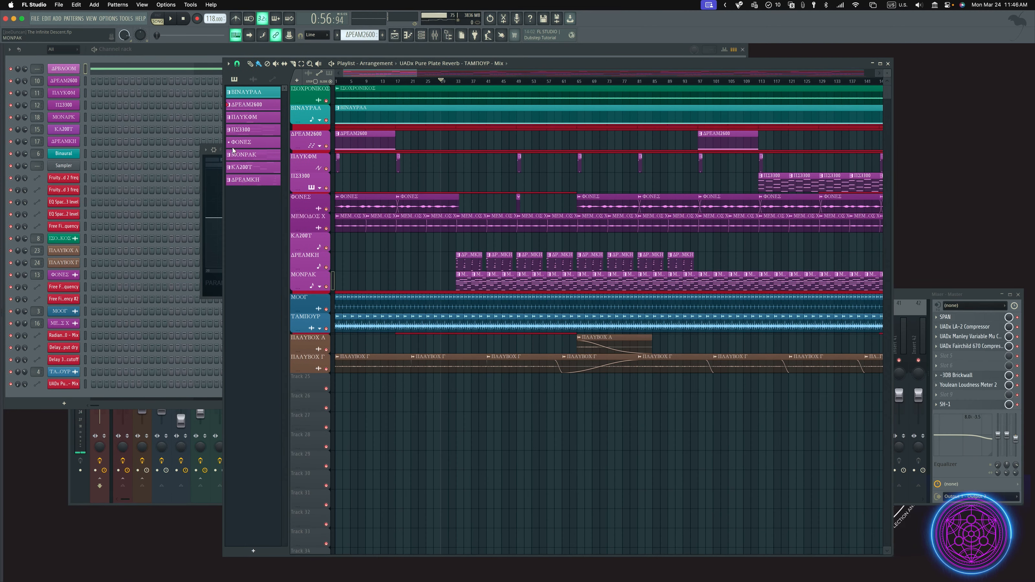
Open the Binaural channel's Serum 2 synth and the ΒΙΝΑΥΡΑΛ pattern's piano roll for viewing.
left_click(64, 153)
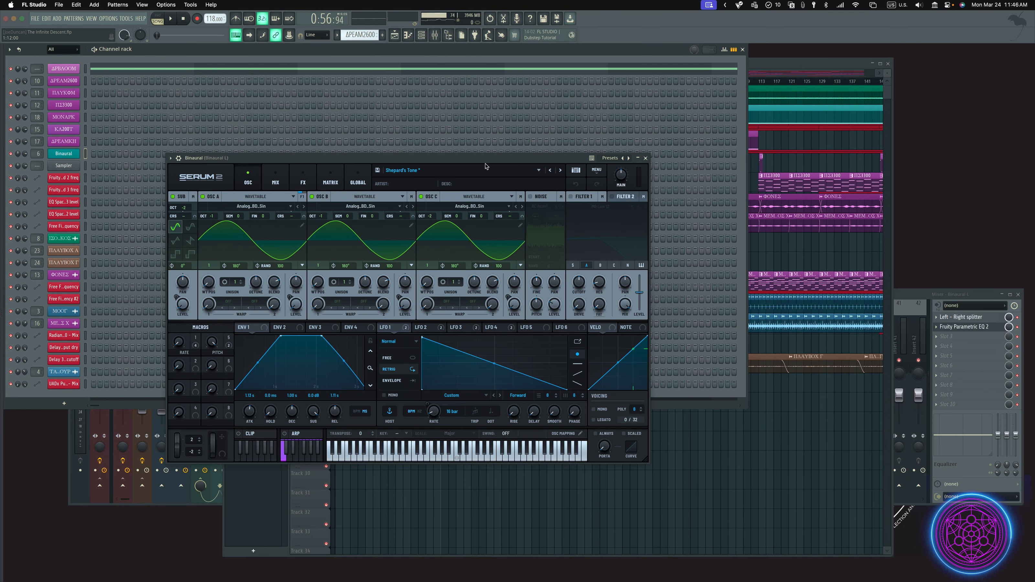
left_click_drag(538, 158, 650, 167)
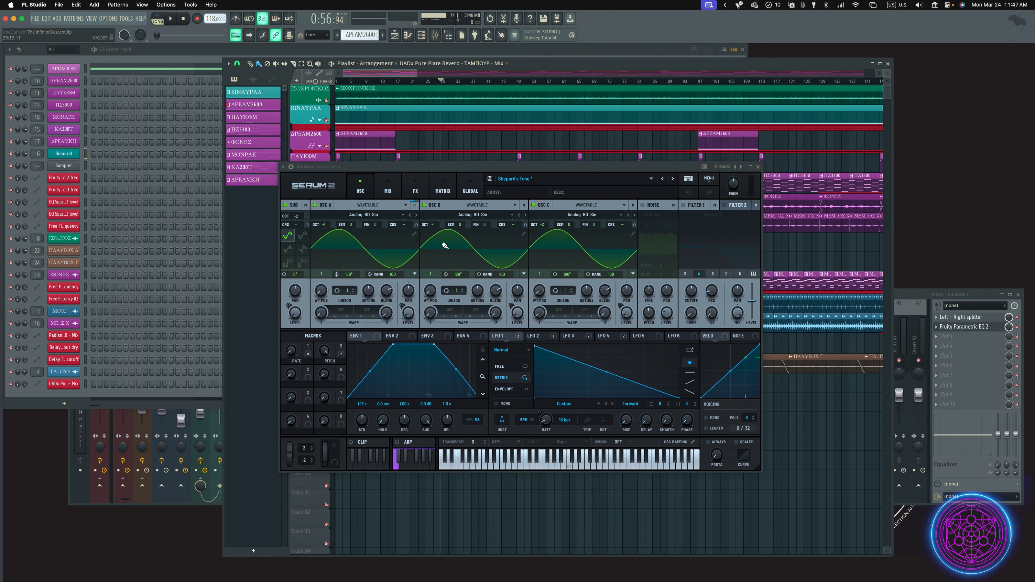
left_click(442, 114)
double_click(442, 114)
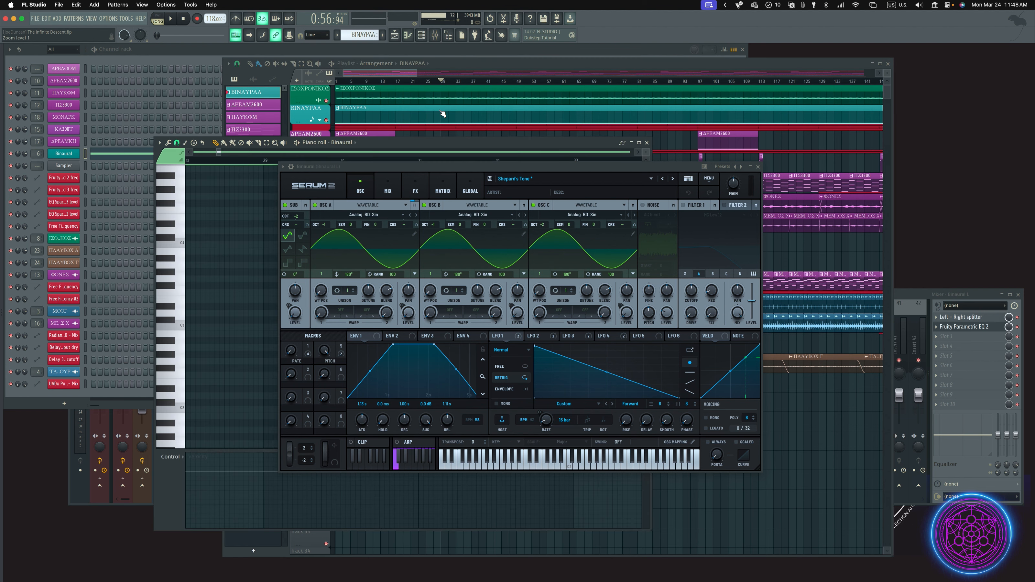
Audition the ΒΙΝΑΥΡΑΛ pattern on its own in pattern mode, with the Serum 2 window moved aside.
left_click(157, 17)
key("space")
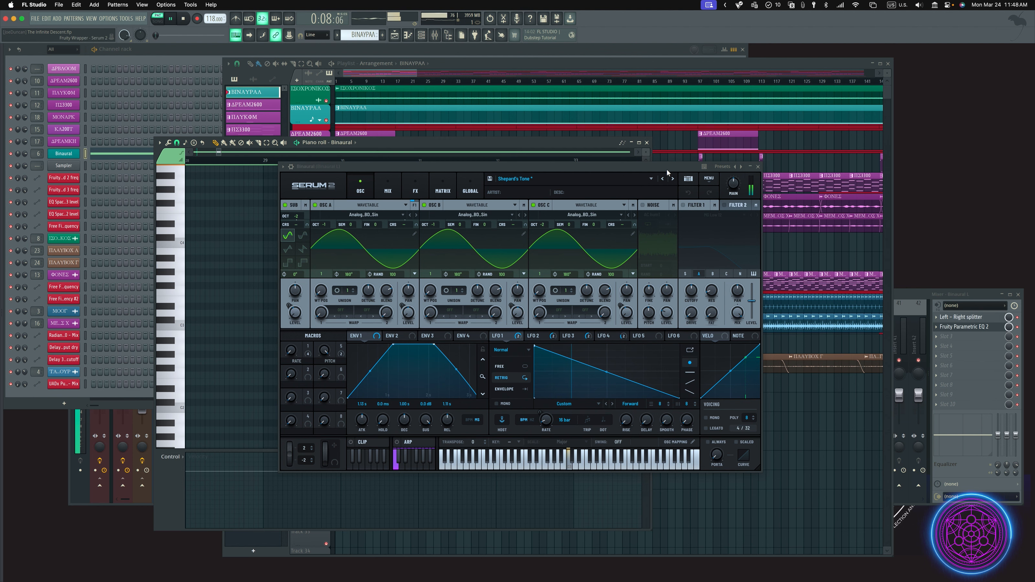
left_click_drag(666, 169, 770, 171)
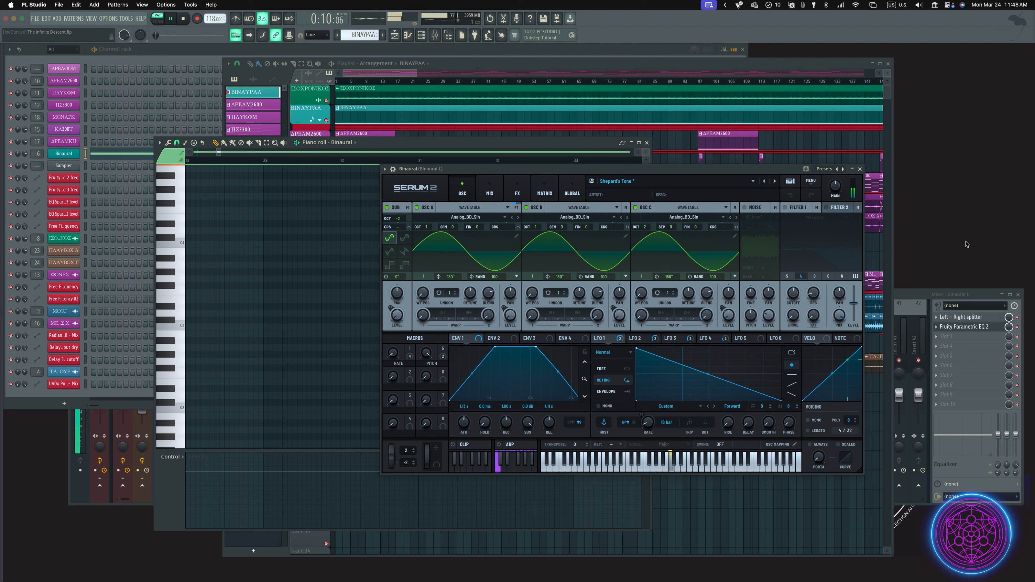
key("space")
Raise the Binaural M mixer track's level to about -2.1 dB and play the pattern with the playlist in front.
left_click(921, 297)
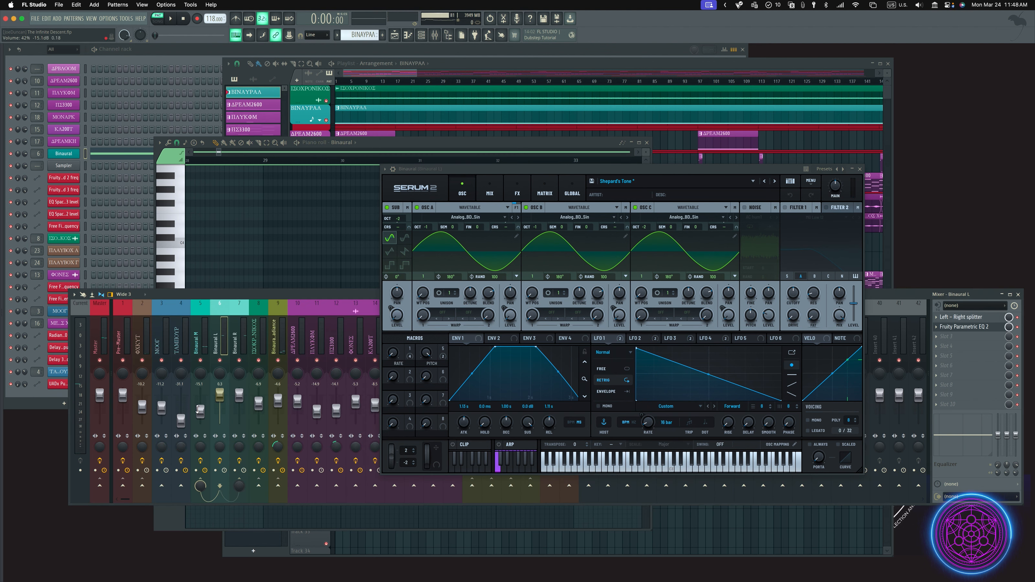
left_click(201, 412)
left_click_drag(200, 411, 198, 398)
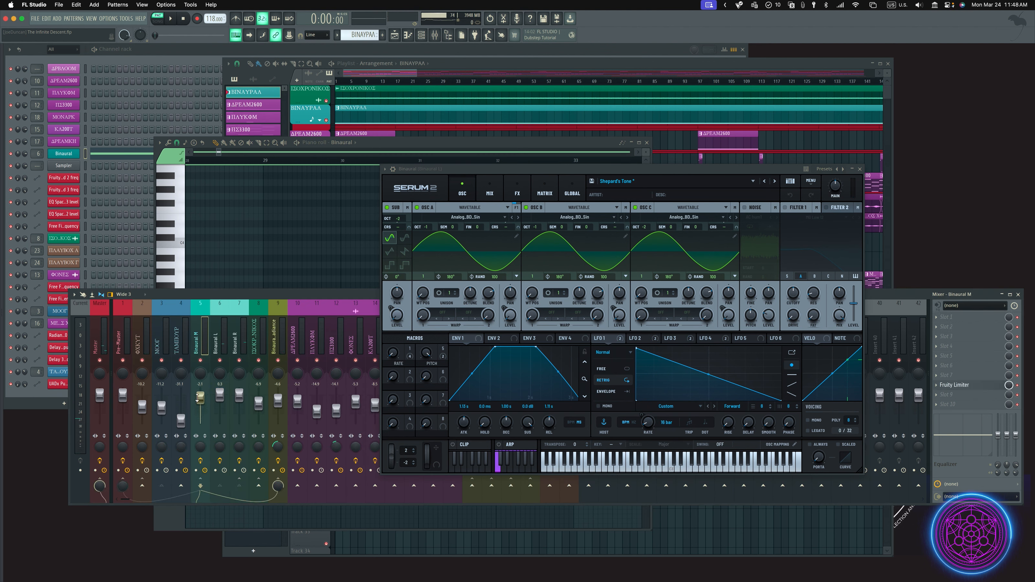
left_click(468, 66)
key("space")
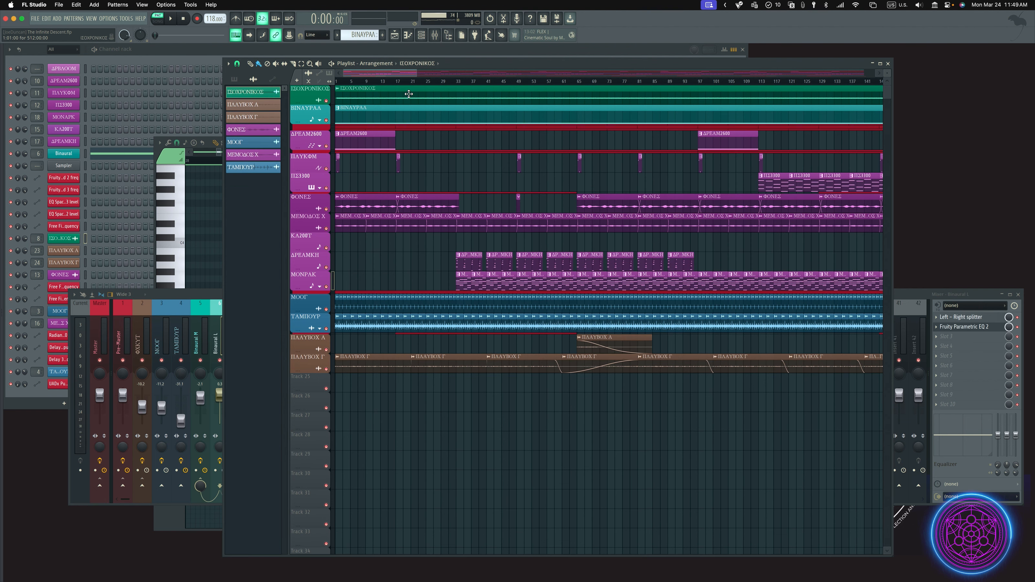
Open the ΙΣΟΧΡΟΝΙΚΟΣ audio clip and the Memorymode channel's instrument for review.
double_click(409, 95)
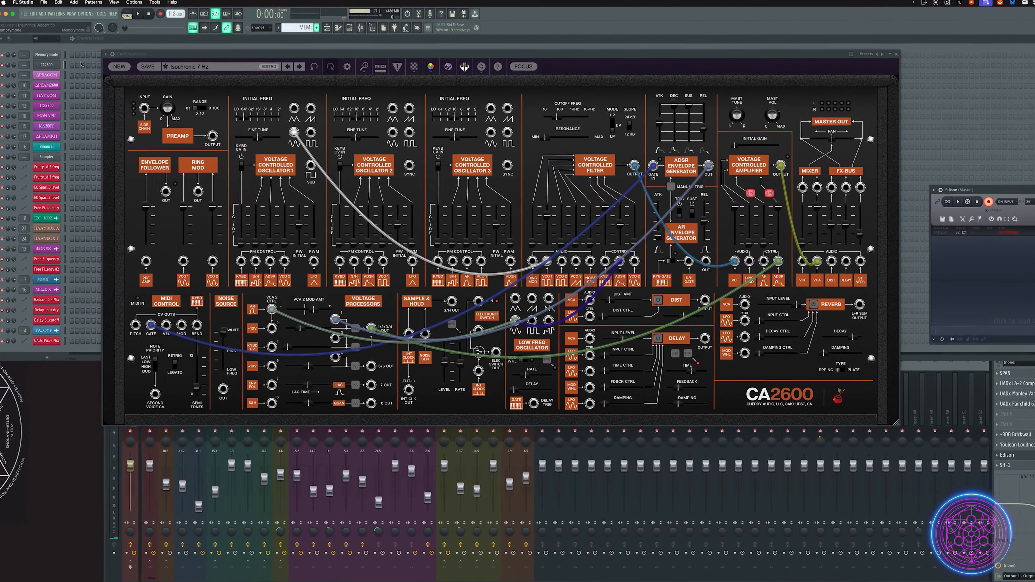
left_click(57, 55)
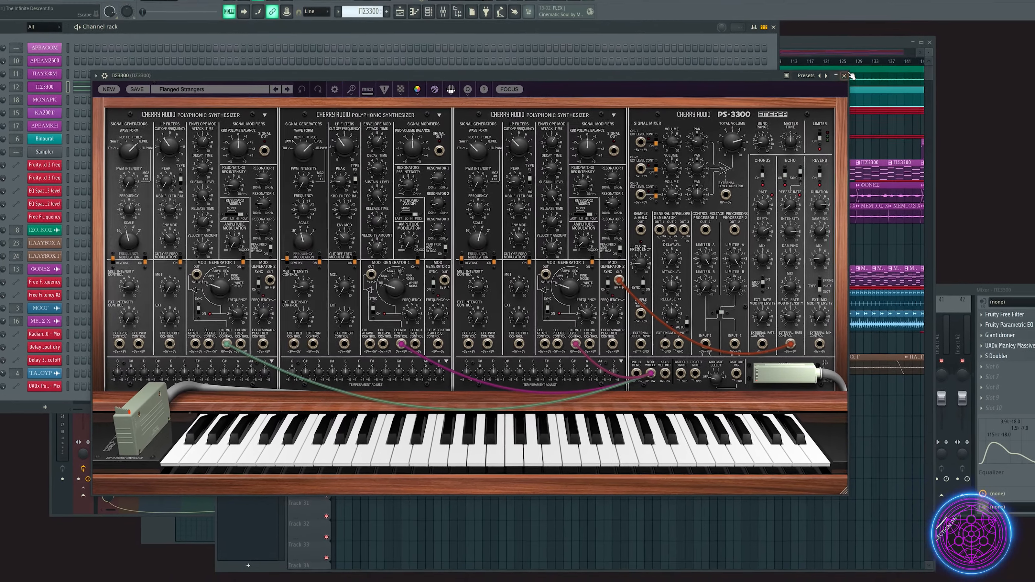
Close the PS-3300 synth and bring up the mixer to inspect effects send track 19, ΣΥΝΘΦΧ.
left_click(919, 34)
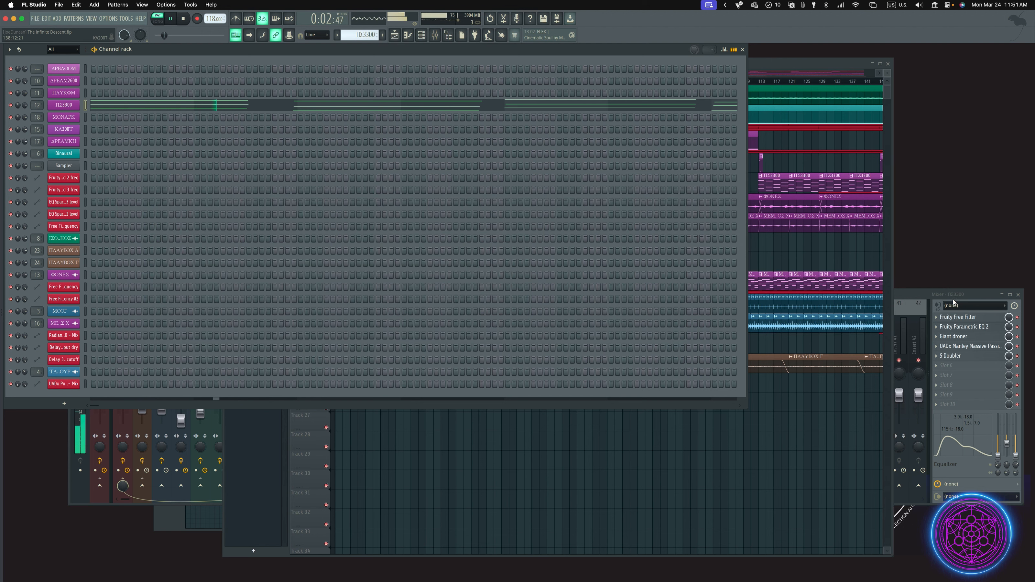
left_click(915, 293)
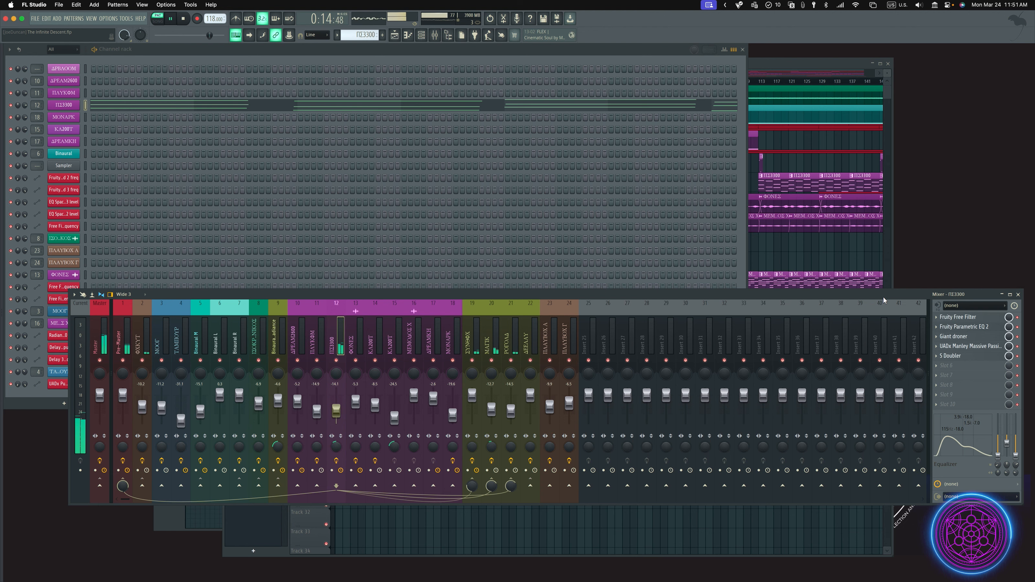
left_click_drag(861, 299, 854, 318)
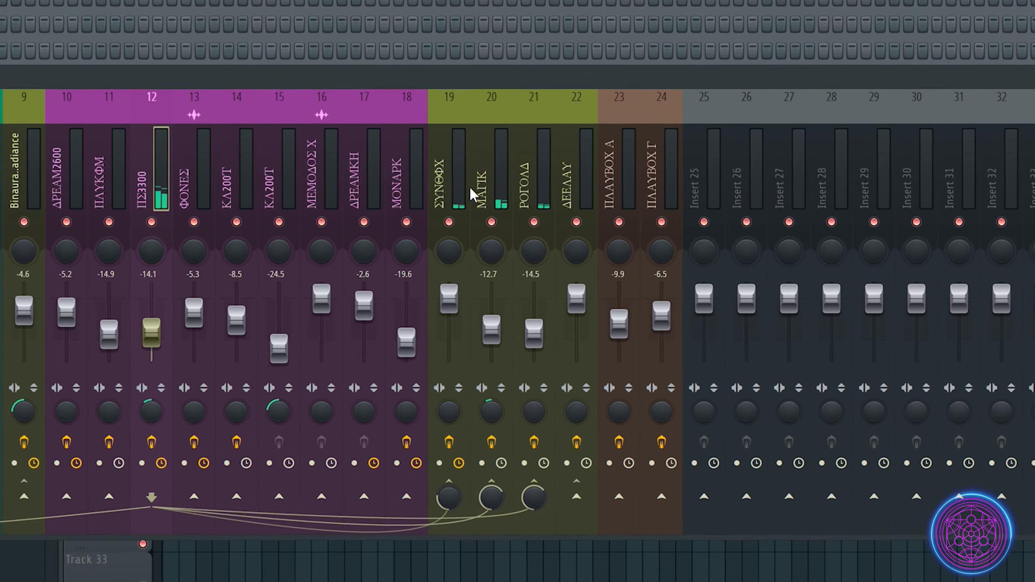
left_click(458, 317)
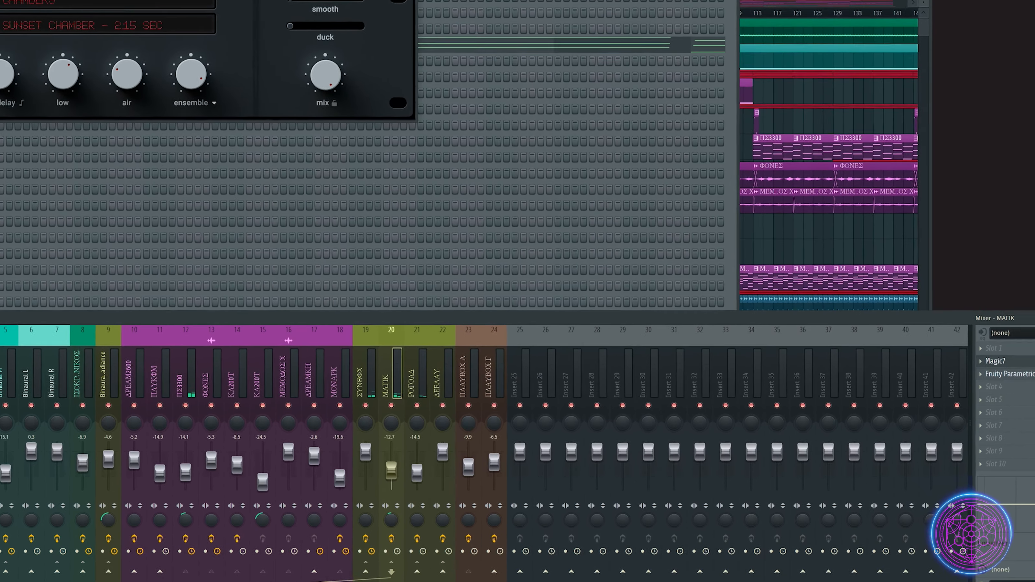
Review the Magic7 and RO-GOLD Plate Reverb send effects, and open the Deelay plugin on send track 22.
left_click_drag(333, 8, 716, 201)
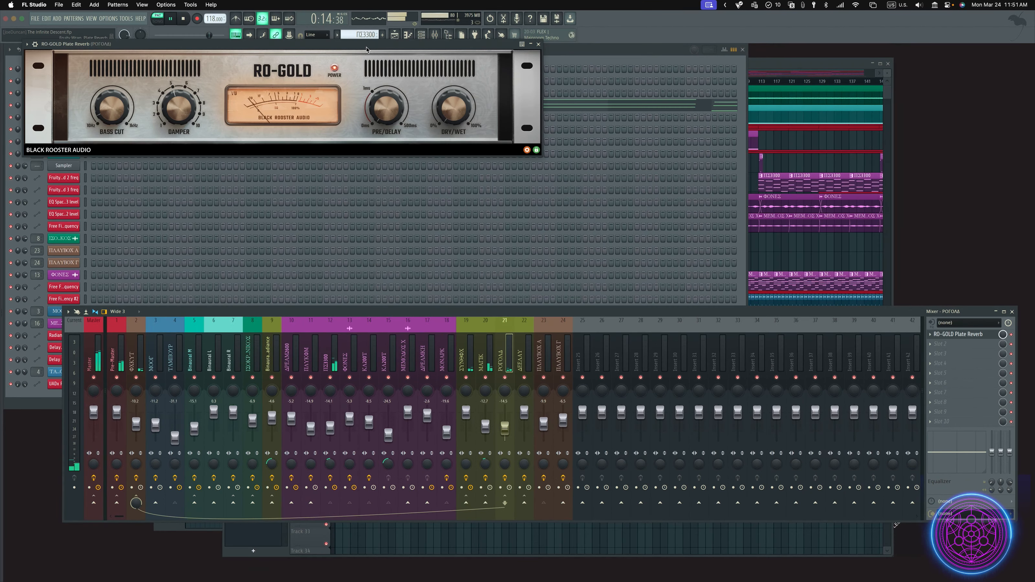
left_click_drag(370, 43, 571, 154)
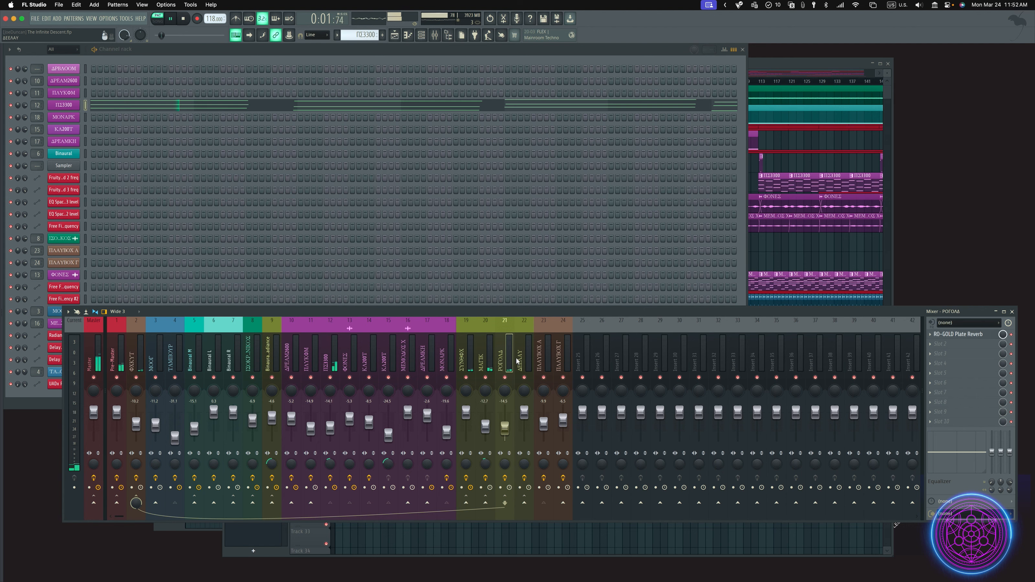
left_click(524, 354)
left_click(945, 334)
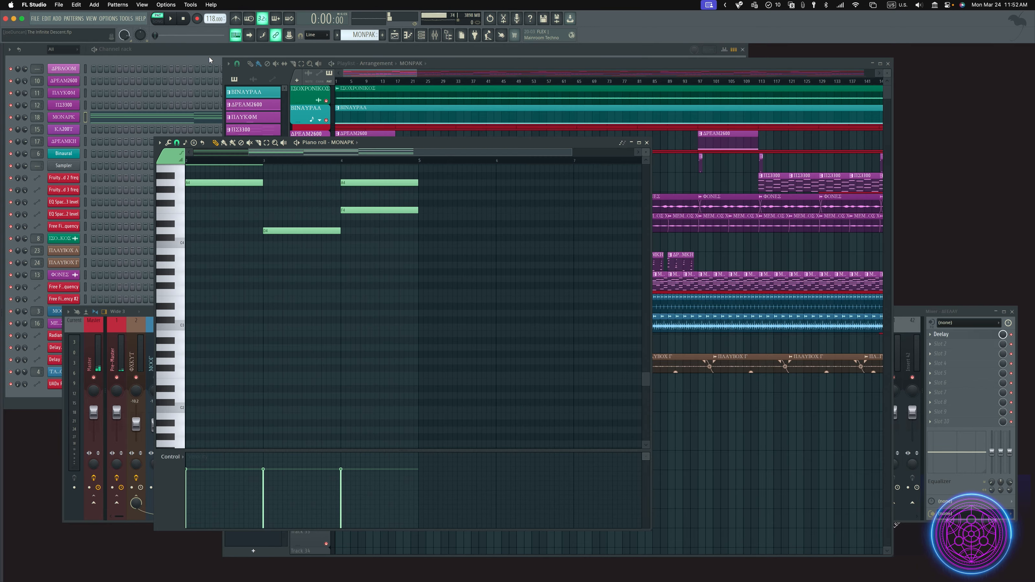
Open the Monark synth on the ΜΟΝΑΡΚ channel and play its pattern.
left_click(209, 56)
left_click(78, 117)
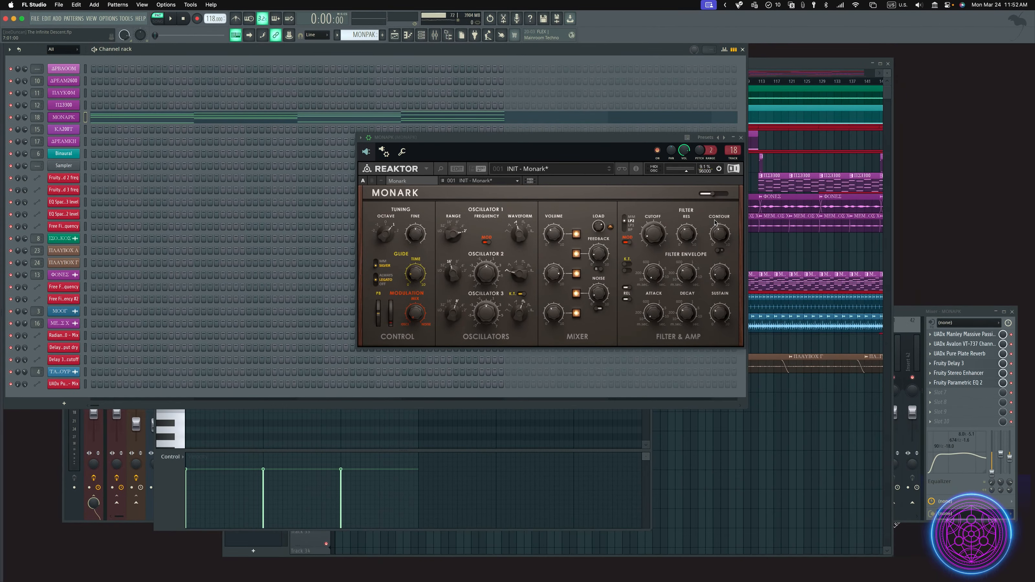
left_click_drag(607, 141, 581, 157)
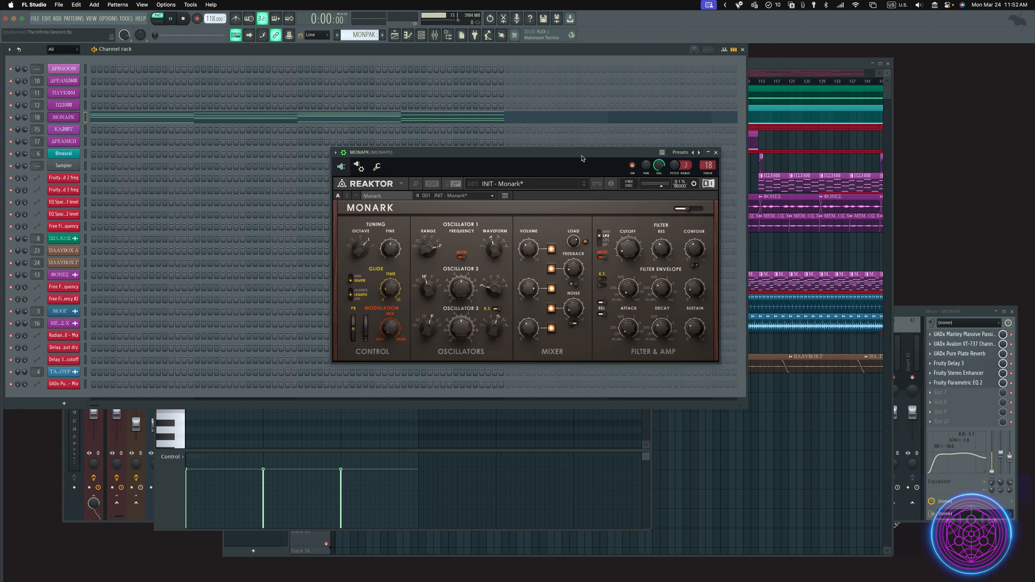
key("space")
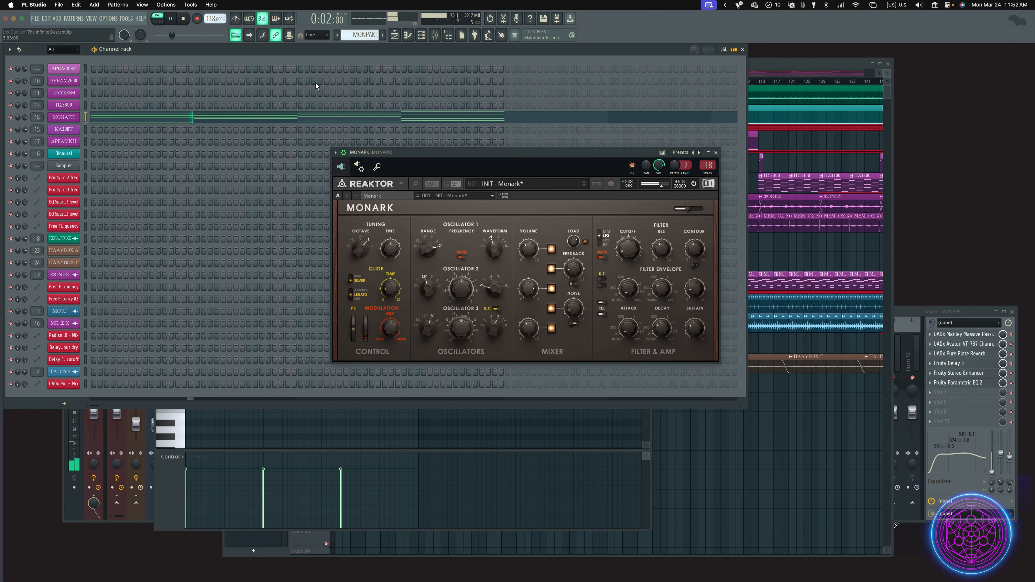
Close the Monark synth with the mixer in view, and review the ΜΟΝΑΡΚ track's Avalon VT-737 and Pure Plate Reverb plugins.
left_click(899, 311)
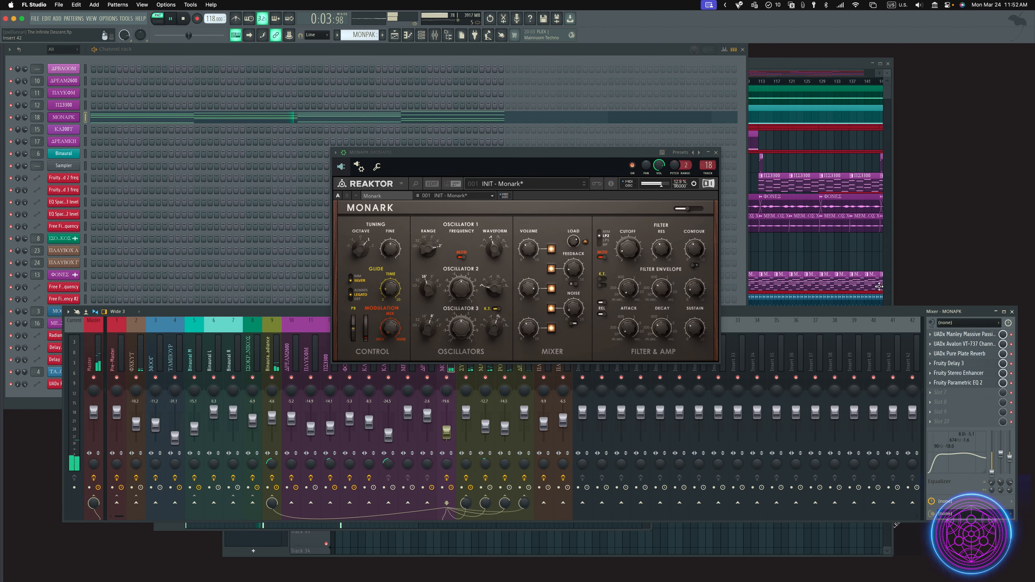
left_click(715, 153)
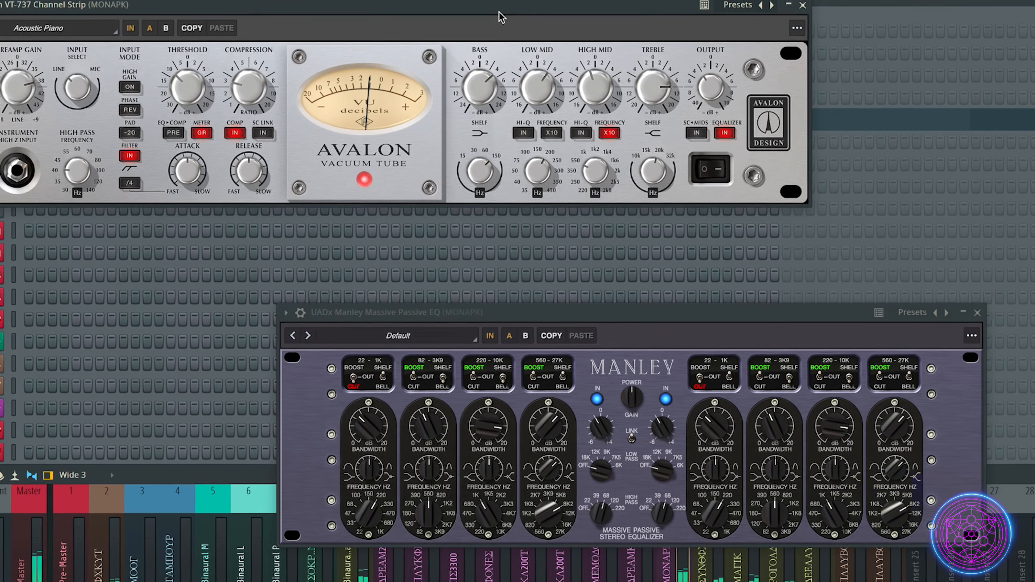
left_click_drag(499, 12, 892, 167)
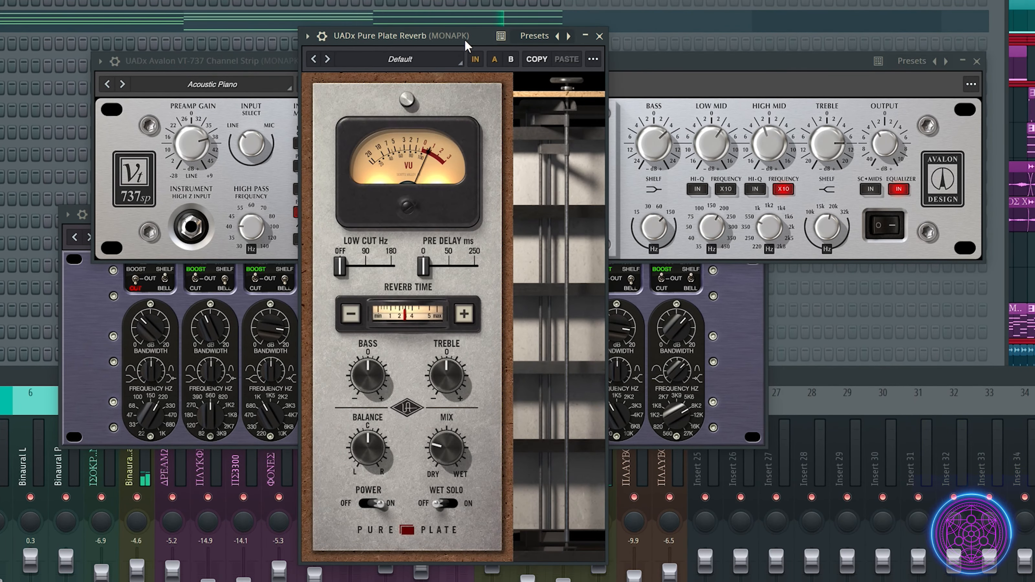
left_click_drag(466, 41, 613, 35)
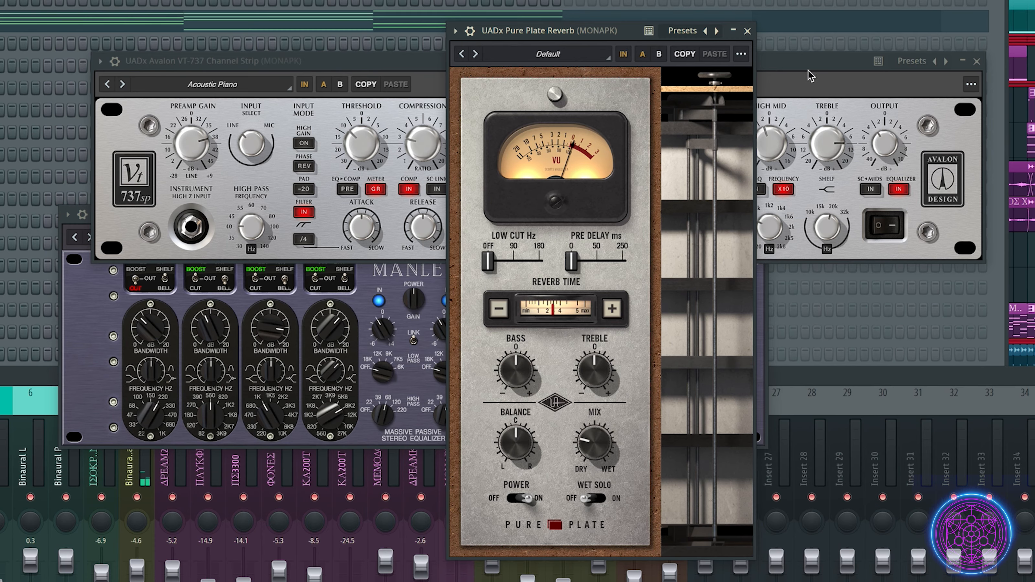
Close Pure Plate Reverb and open the ΜΟΝΑΡΚ track's Fruity Delay 3 and Fruity Stereo Enhancer for viewing.
left_click(748, 31)
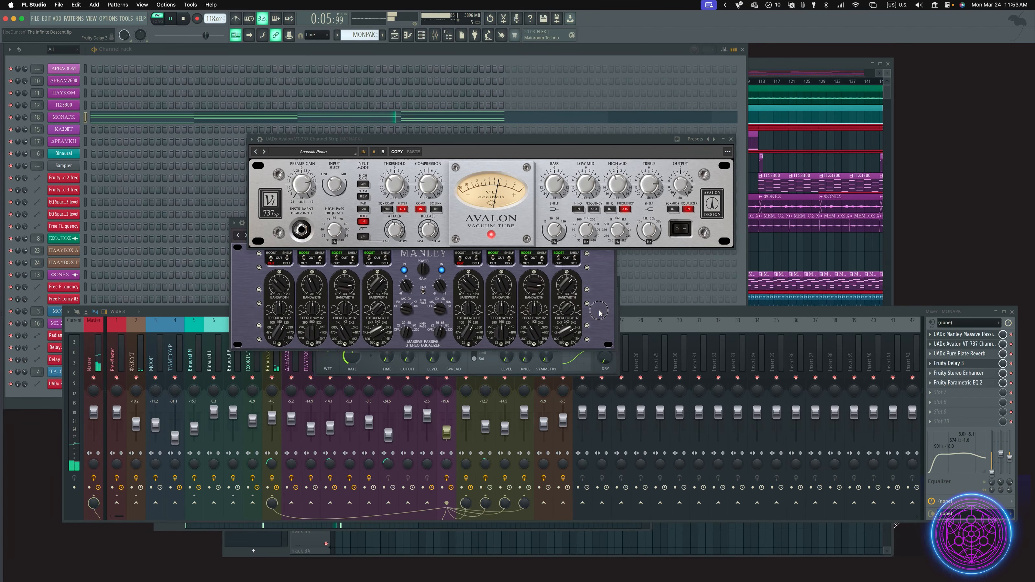
left_click(948, 363)
left_click(959, 373)
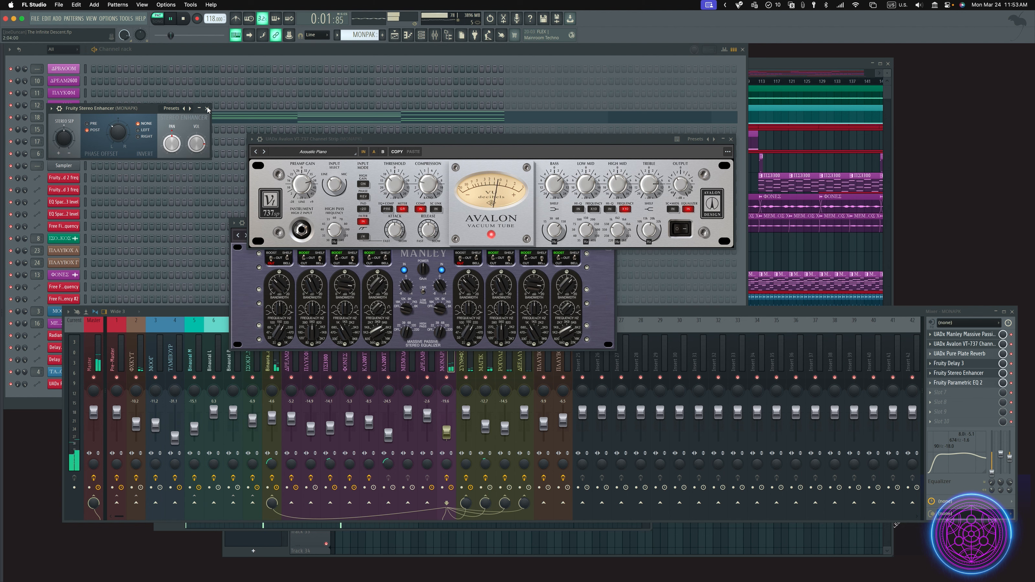
Review Fruity Parametric EQ 2 on the ΜΟΝΑΡΚ track and close the track's plugin windows.
left_click(959, 382)
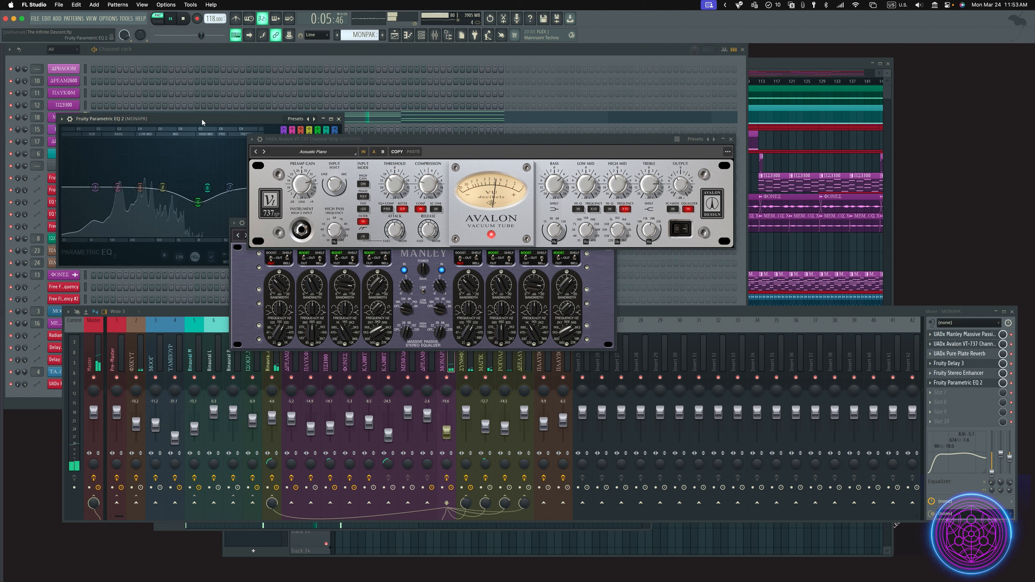
left_click_drag(193, 119, 785, 289)
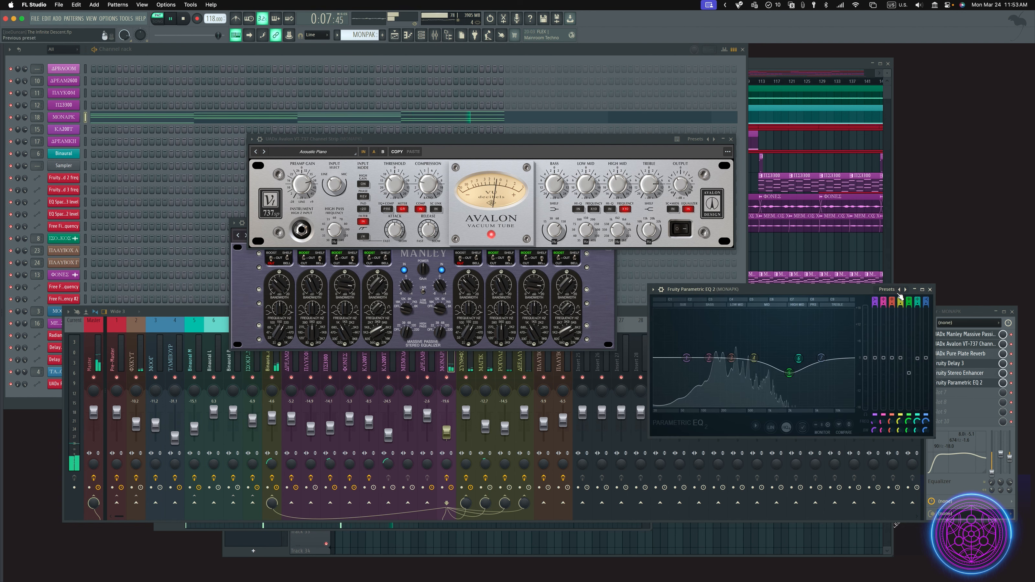
key("Escape")
left_click(731, 139)
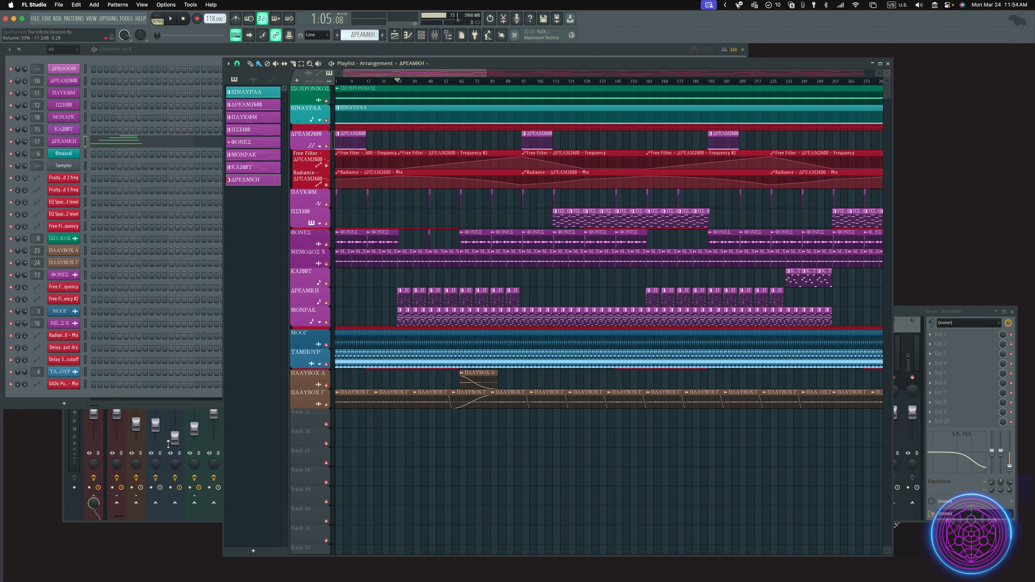
Open the Radiance plugin on the Binaural Radiance mixer track and place its window over the mixer.
left_click(195, 426)
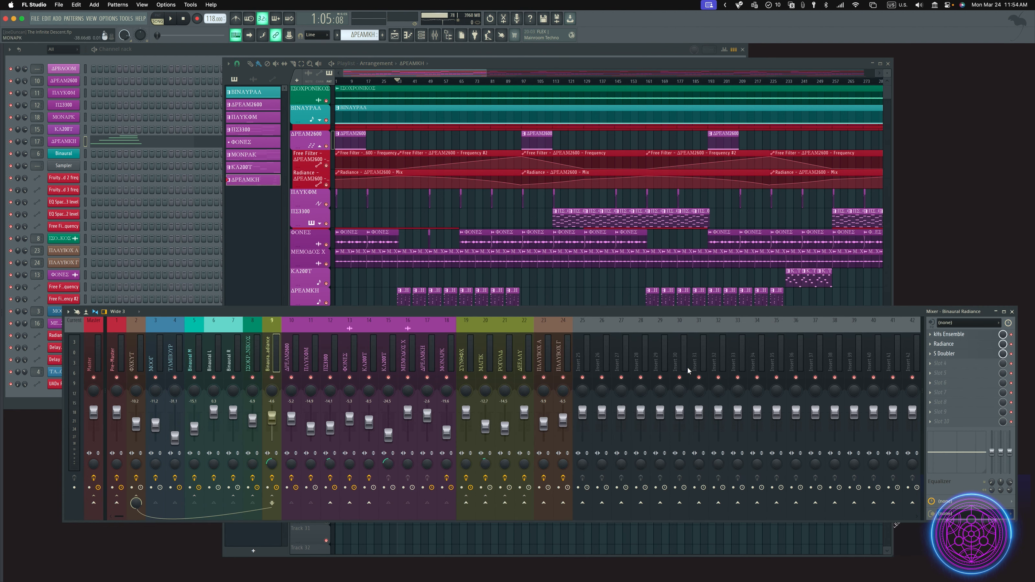
left_click(958, 344)
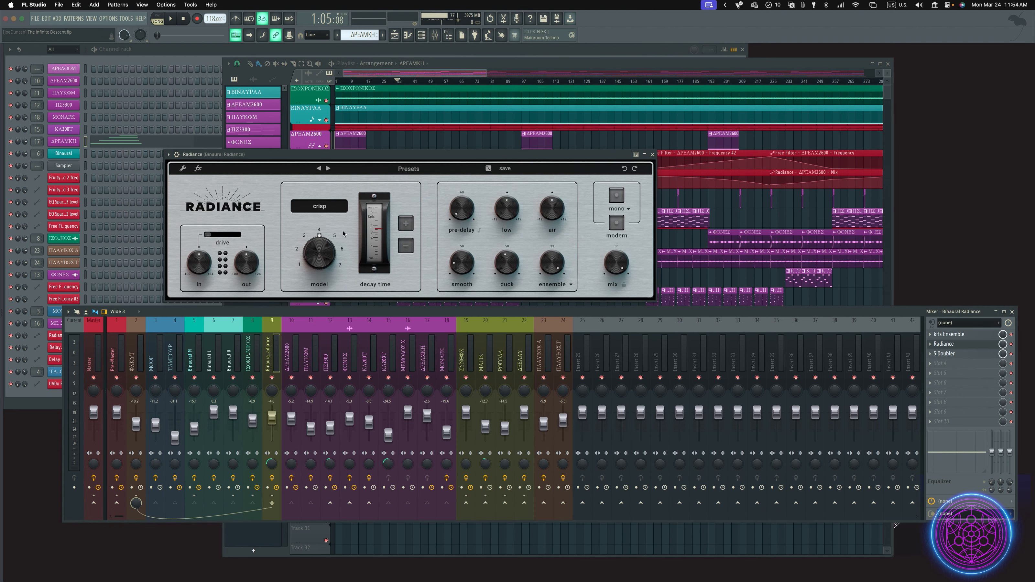
left_click_drag(416, 154, 511, 286)
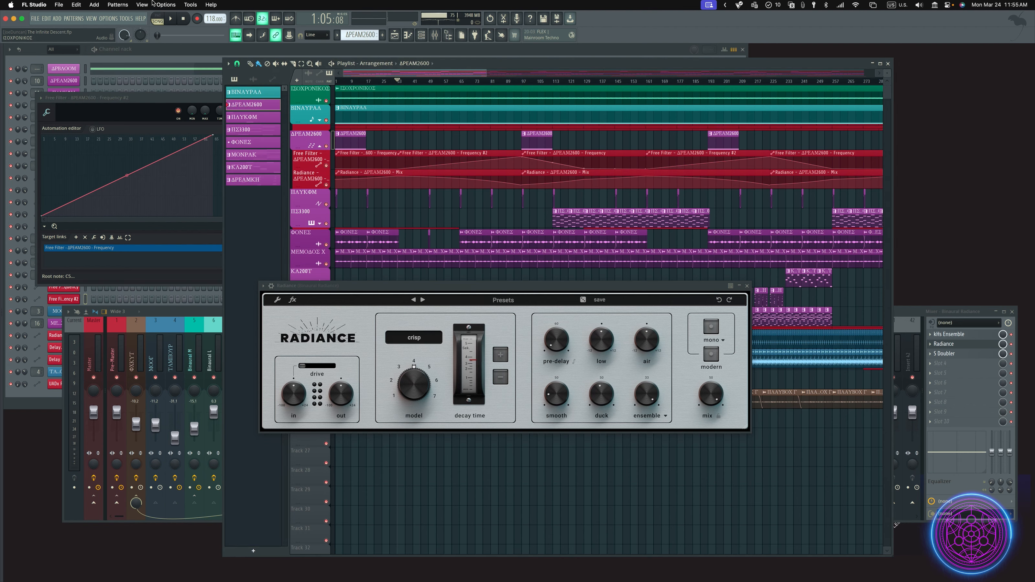
Stop the soloed playback and unsolo the ΔΡΕΑΜ2600 track in the playlist so every track is active.
key("F6")
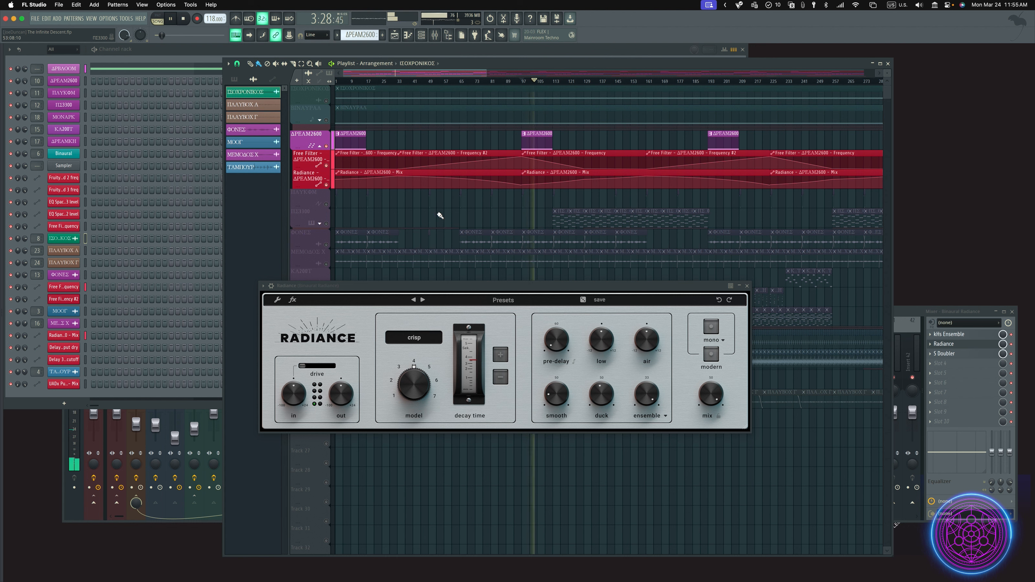
key("space")
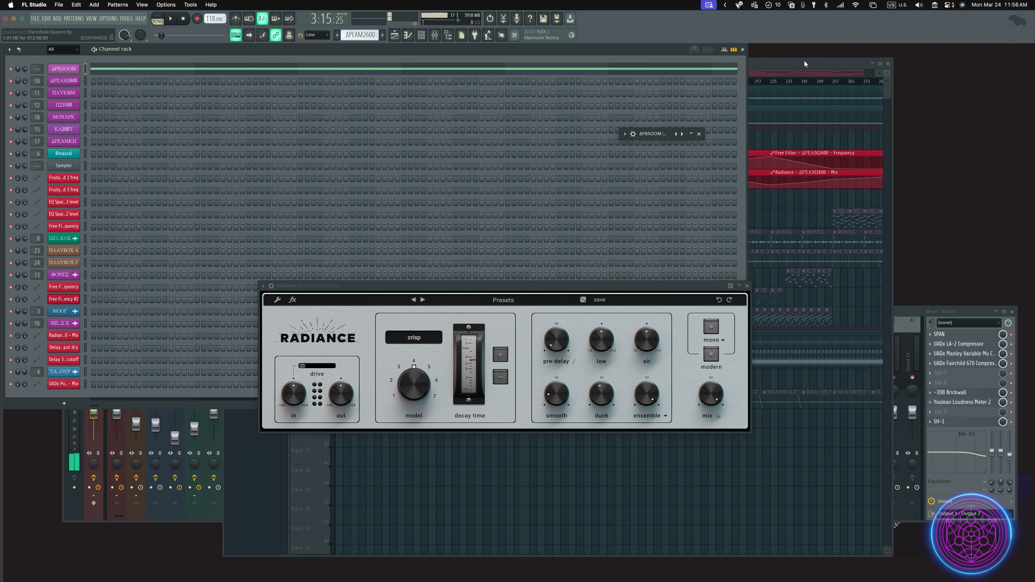
left_click(801, 64)
right_click(329, 147)
right_click(329, 148)
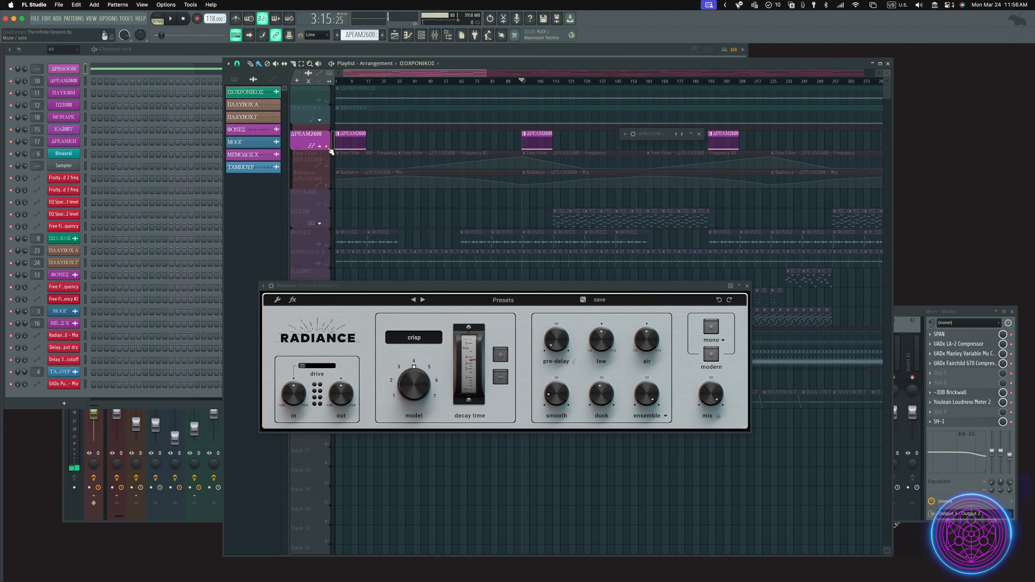
right_click(329, 147)
Close the small channel window and Radiance while playing the full arrangement, and stop playback.
left_click(698, 134)
key("space")
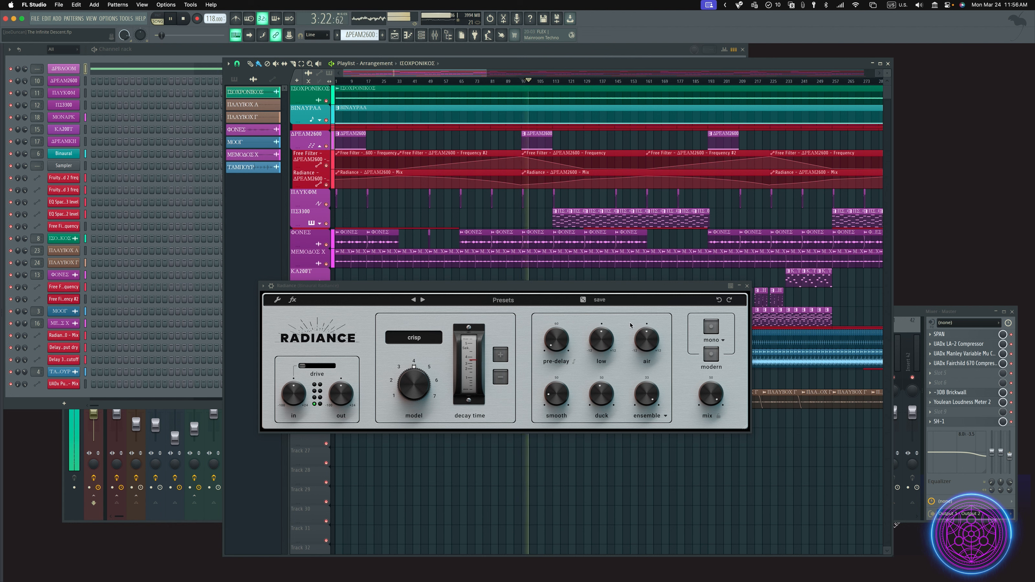
left_click(748, 286)
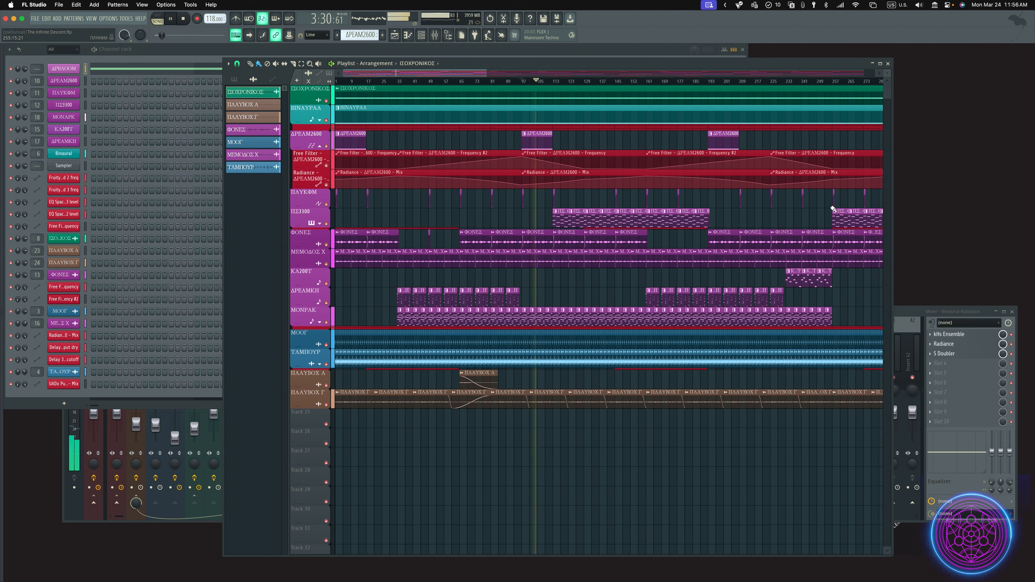
key("space")
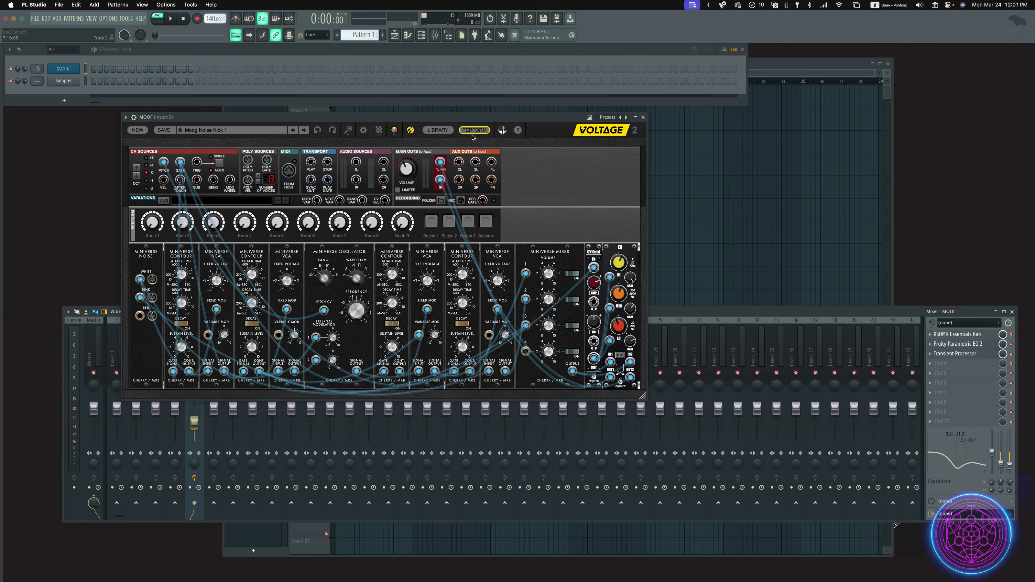
Check the Voltage perform section, and view the KSHMR Essentials Kick plugin on the ΜΟΟΓ track.
left_click(472, 130)
left_click(973, 334)
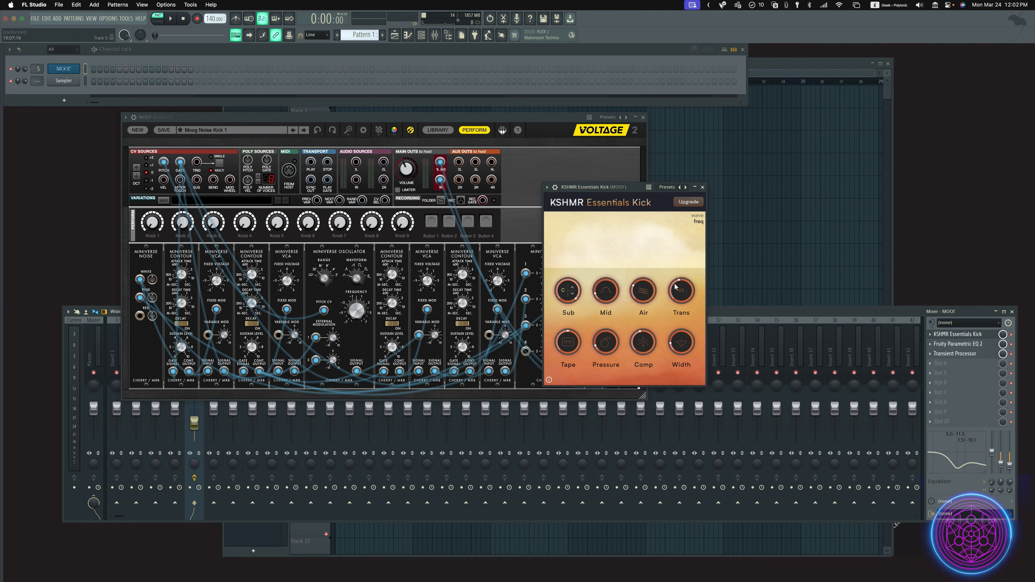
left_click(703, 187)
Show Fruity Parametric EQ 2 beside the Voltage synth and audition the Moog Noise Kick 1 patch repeatedly.
left_click(957, 344)
left_click_drag(369, 117, 704, 135)
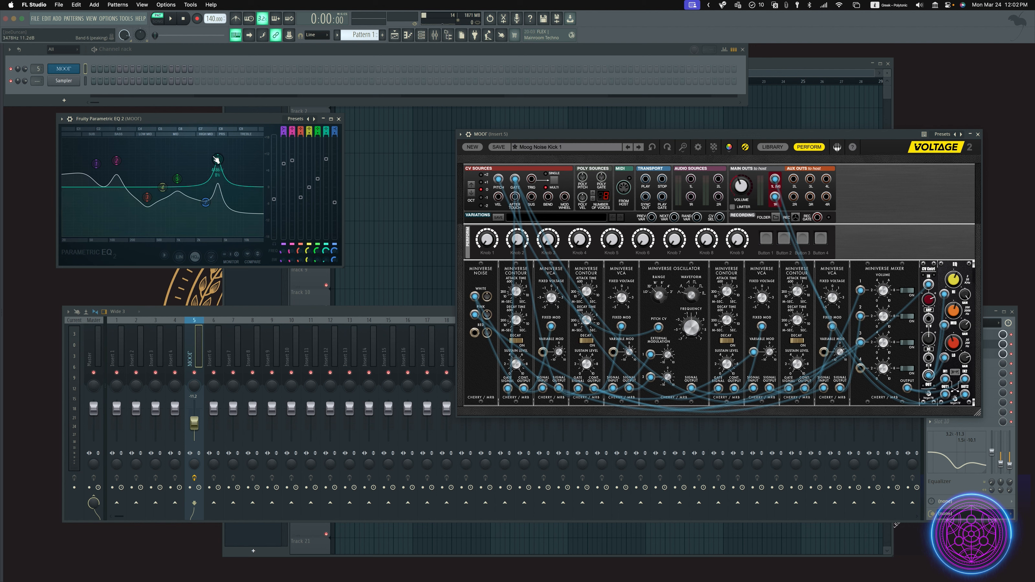
key("z")
key("z")
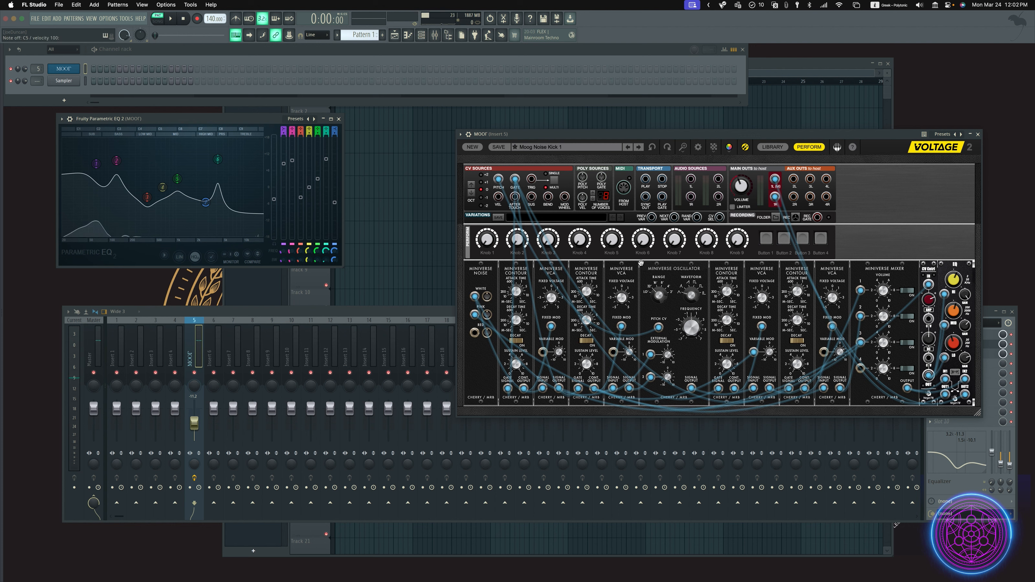
key("z")
key("z")
key("z")
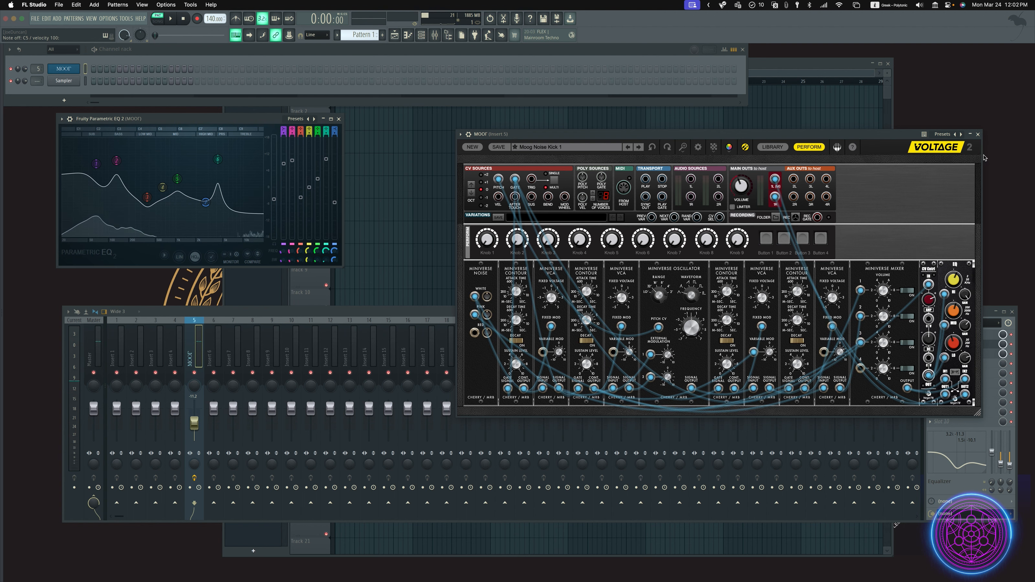
Close Voltage and open the ΜΟΟΓ track's Transient Processor, placing it clear of the EQ window.
left_click(977, 134)
left_click(972, 355)
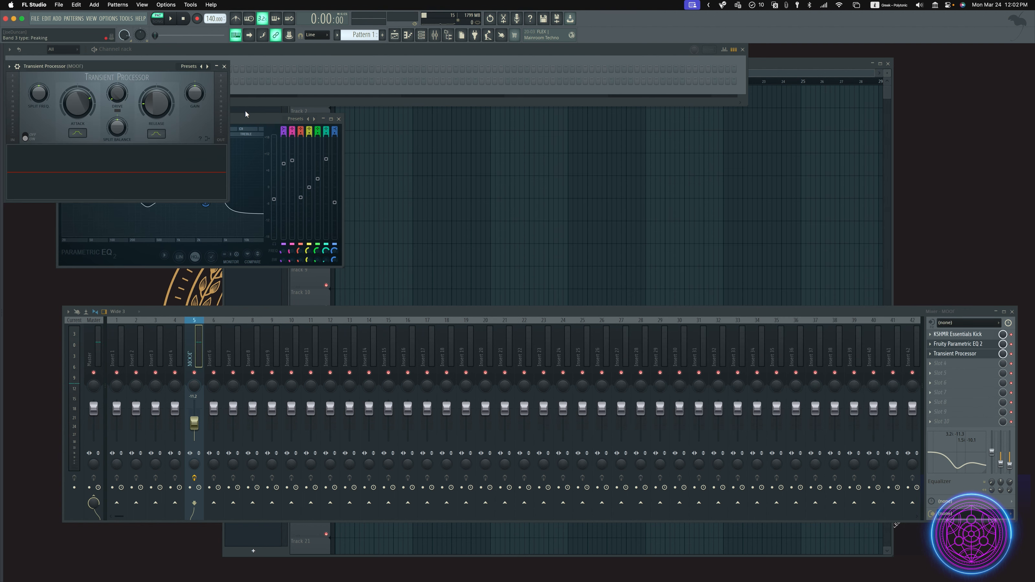
left_click_drag(160, 68, 679, 171)
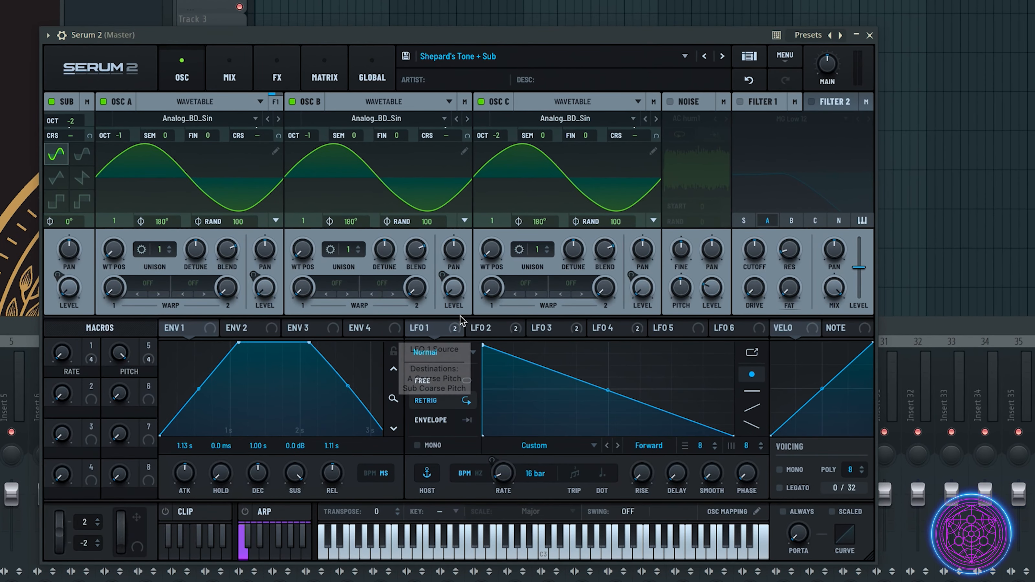
Audition Serum 2's Shepard's Tone + Sub patch, inspect the shapes of LFO 2, LFO 3 and LFO 4, and close the synth.
key("z")
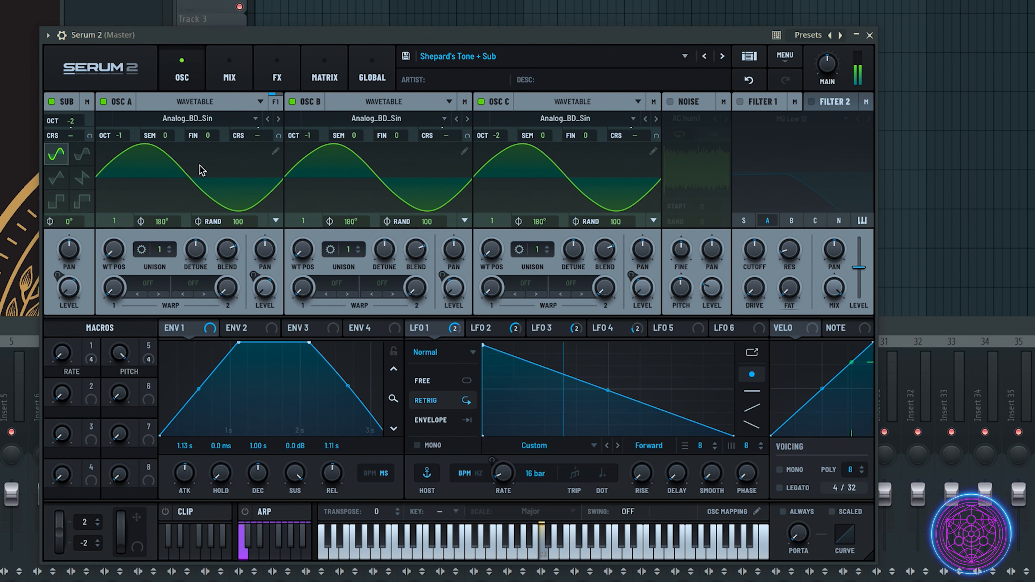
left_click(488, 328)
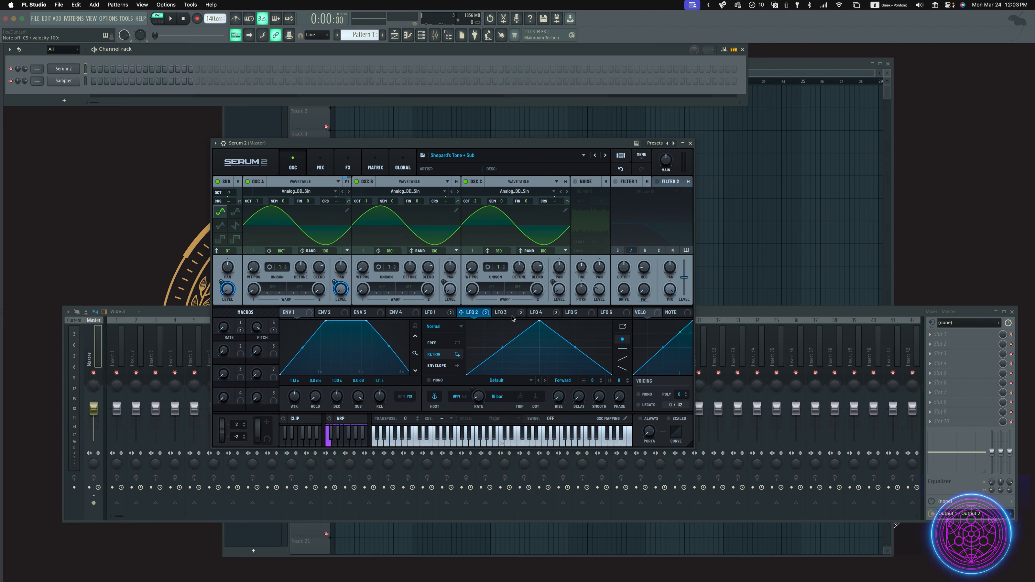
left_click(542, 328)
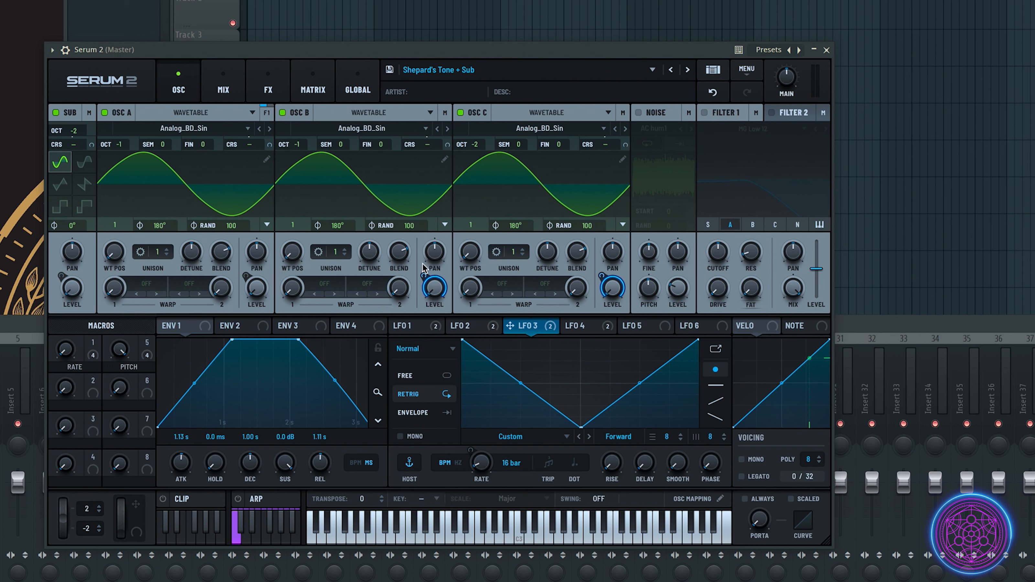
left_click(599, 329)
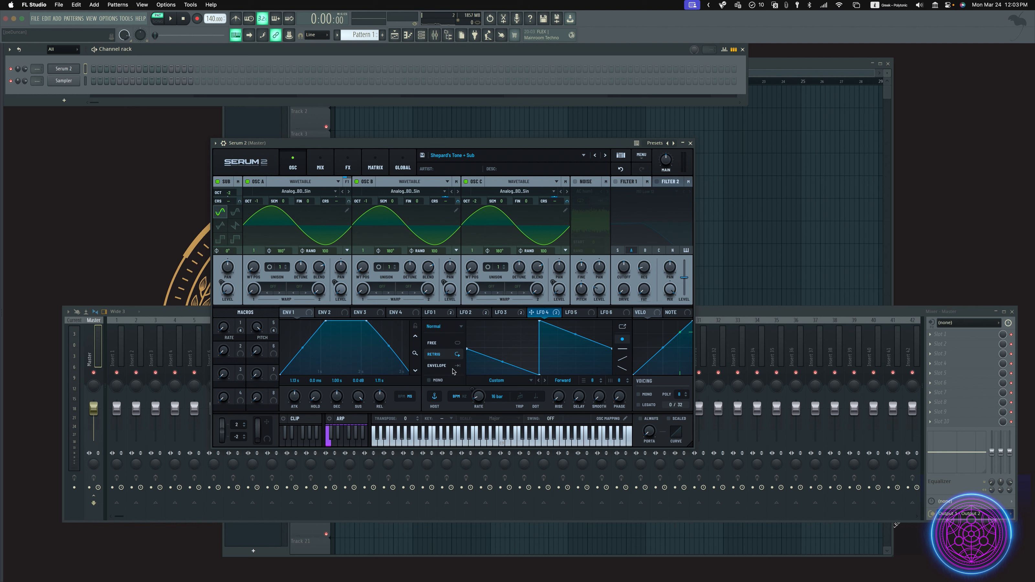
key("q")
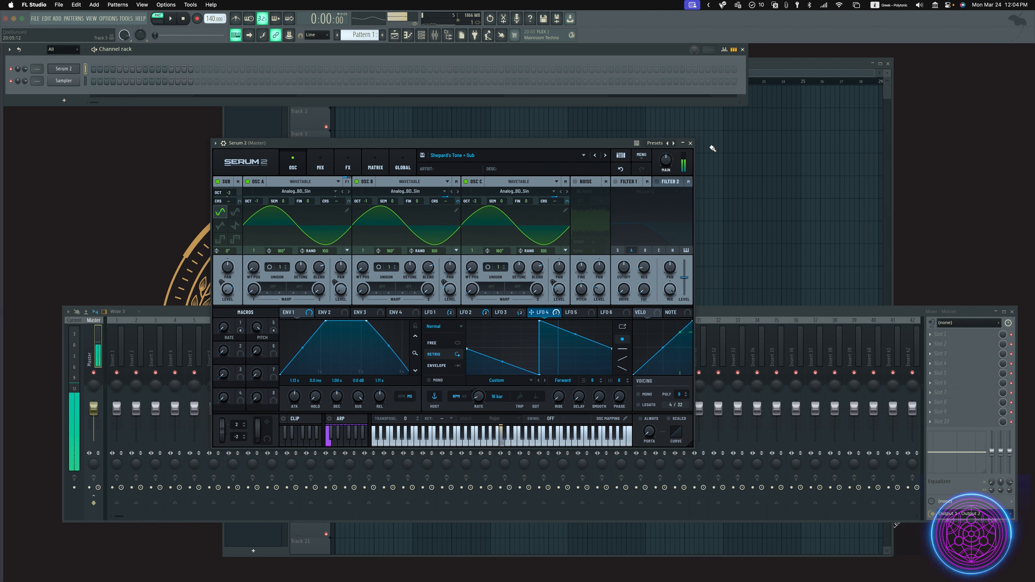
left_click(690, 143)
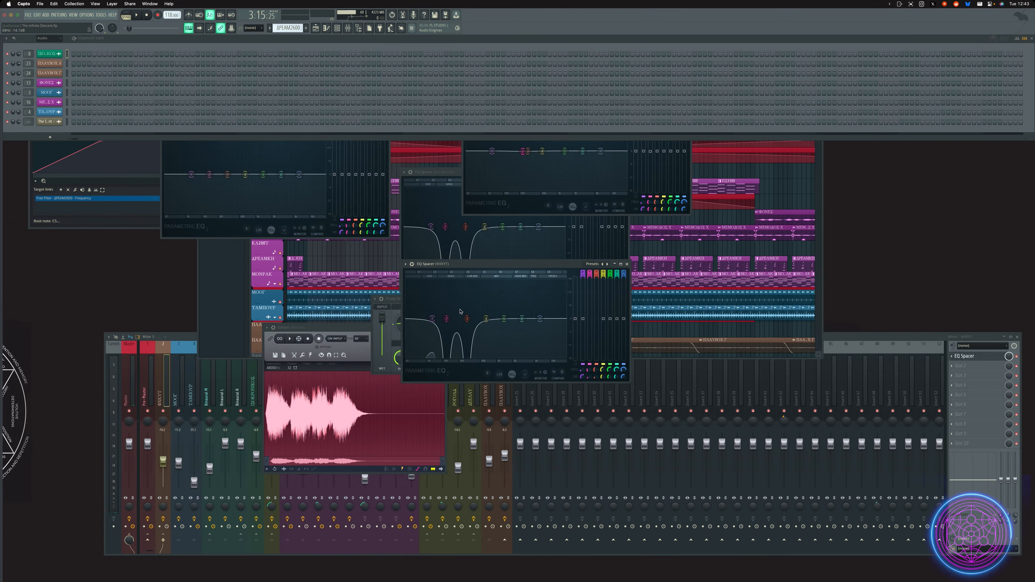
Arrange the Pre-Master EQ Spacer window above the other EQ Spacer and compare their moving bands during playback.
mouse_move(485, 264)
left_mouse_down()
mouse_move(474, 258)
mouse_move(486, 264)
left_mouse_up()
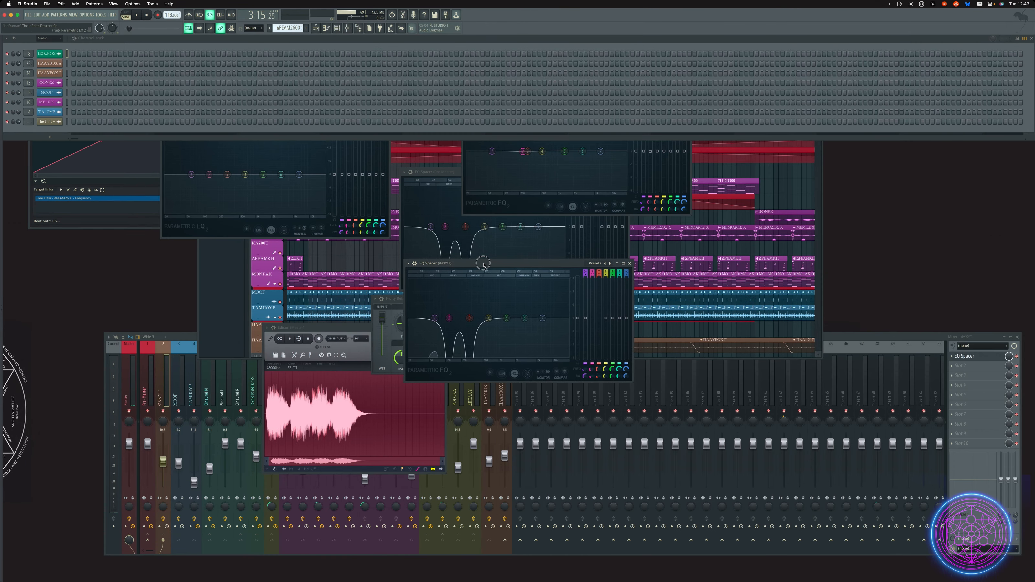
double_click(439, 172)
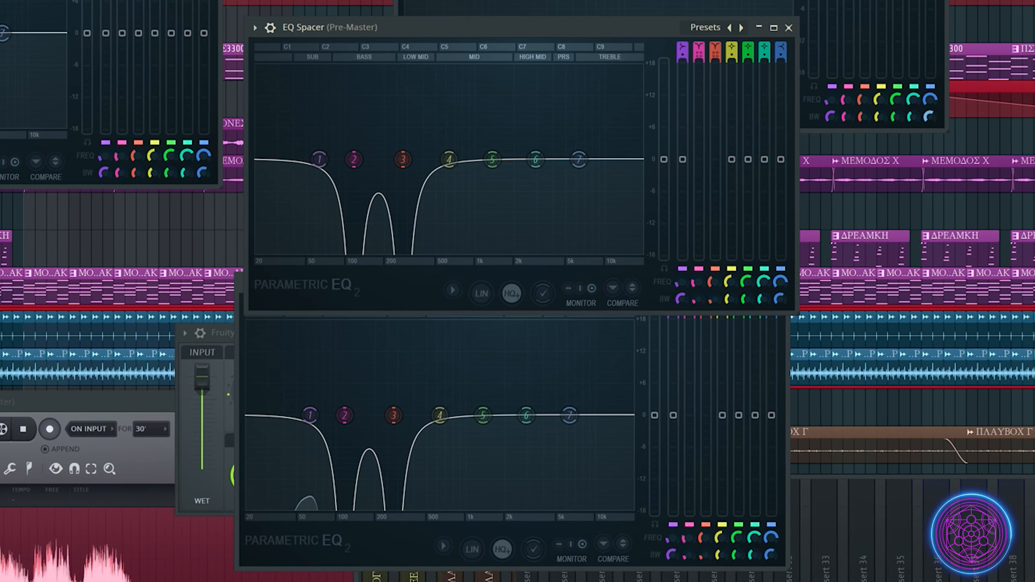
left_click_drag(596, 31, 585, 1)
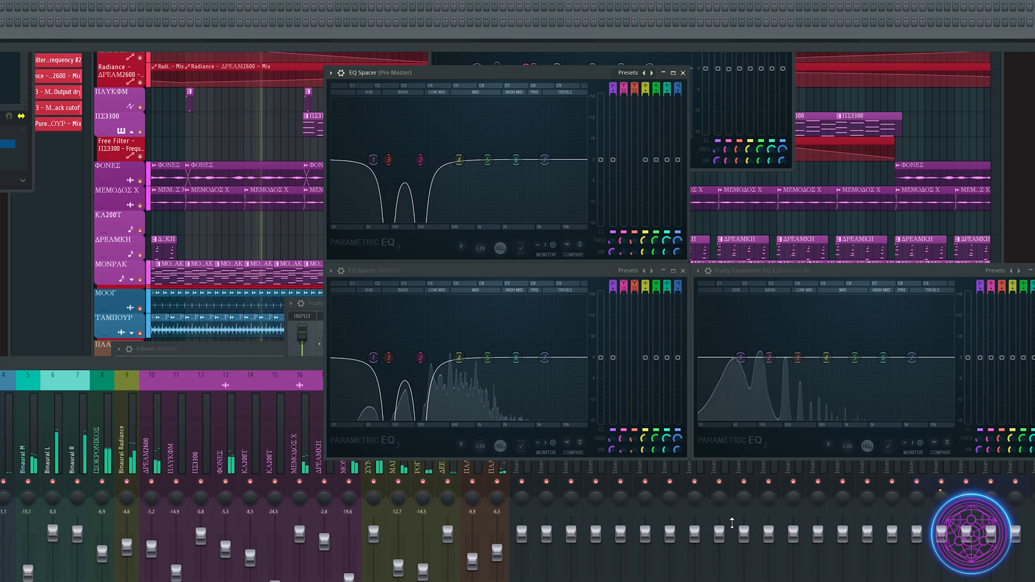
key("space")
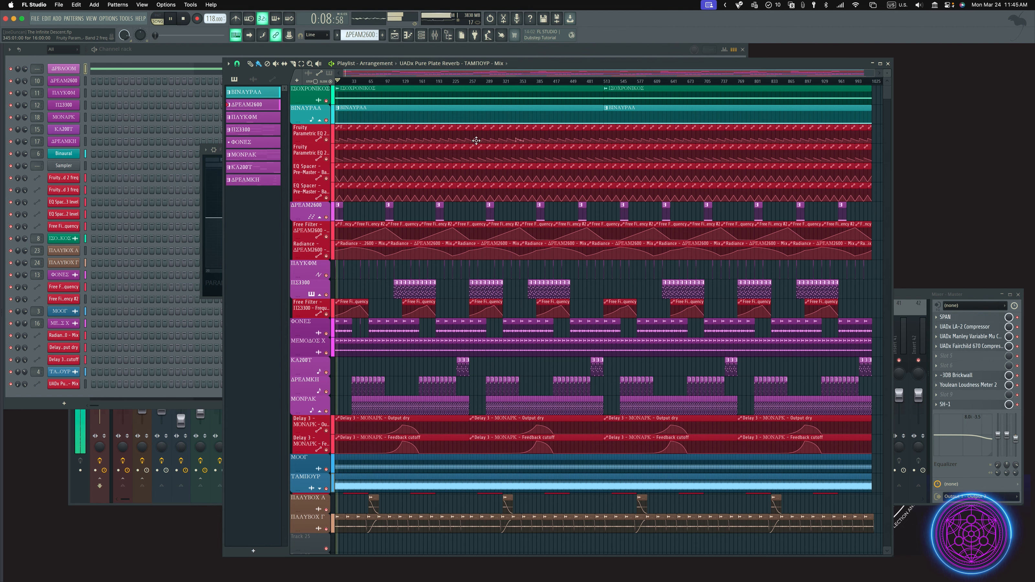
Stop playback and collapse the automation tracks grouped under ΒΙΝΑΥΡΑΛ, ΔΡΕΑΜ2600, ΠΣ3300 and ΜΟΝΡΑΚ in the playlist.
scroll(360, 89, "up", 5)
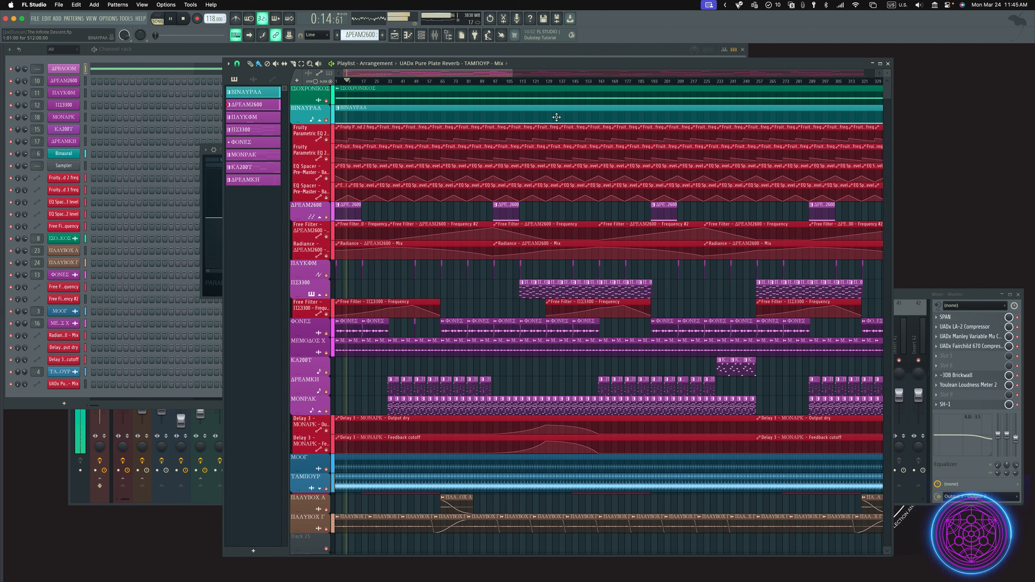
key("space")
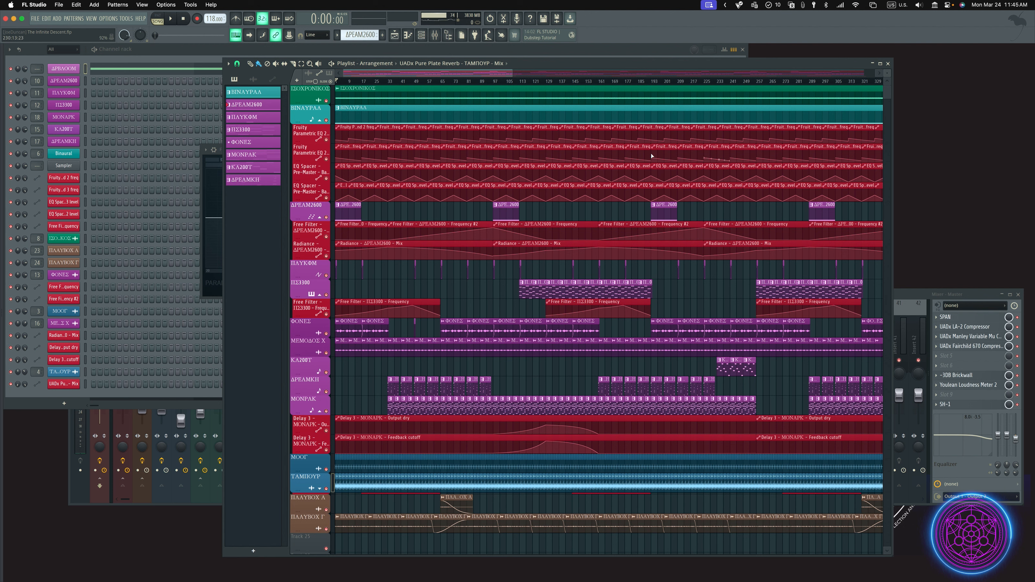
left_click(320, 121)
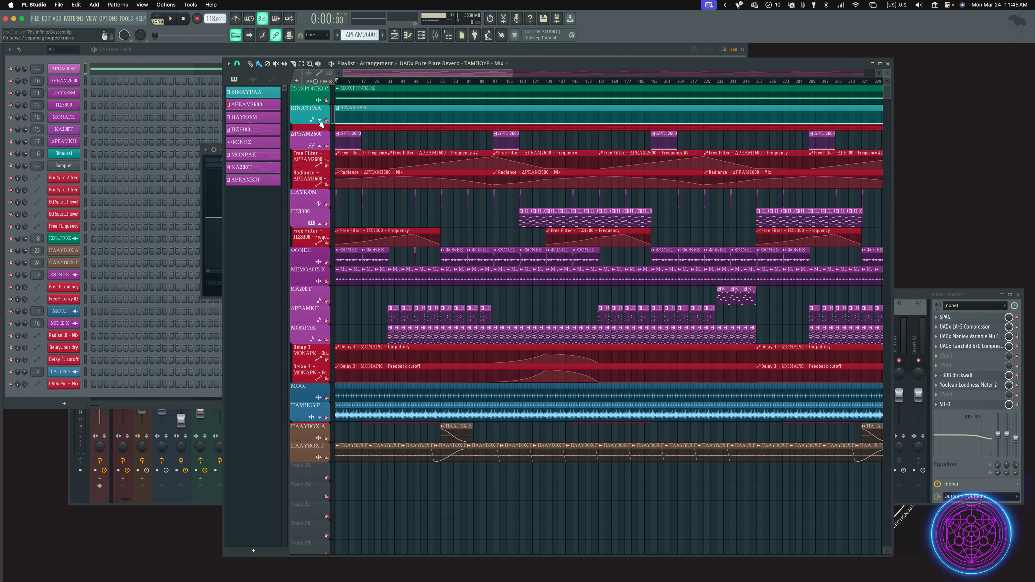
left_click(320, 146)
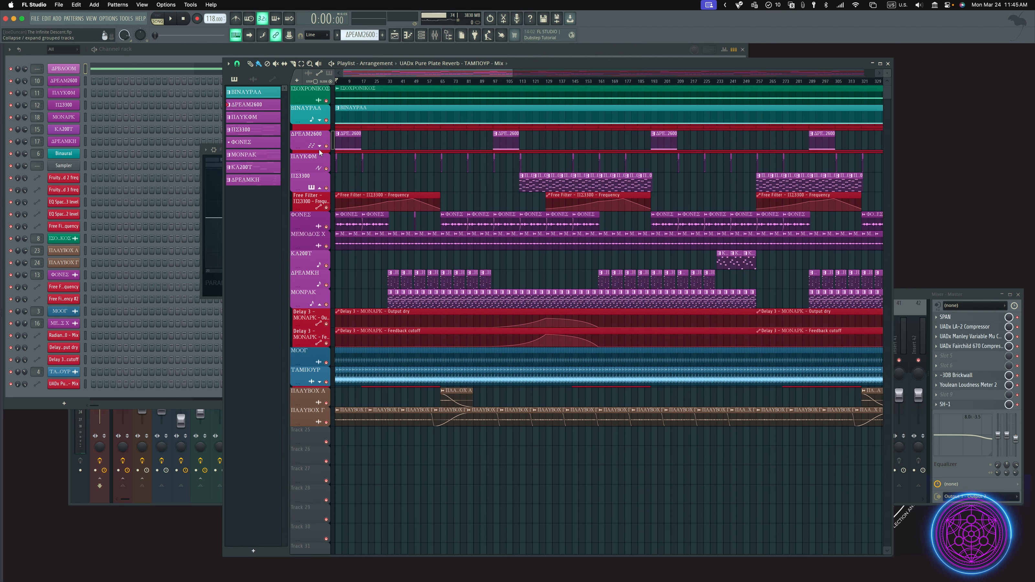
left_click(320, 187)
left_click(320, 287)
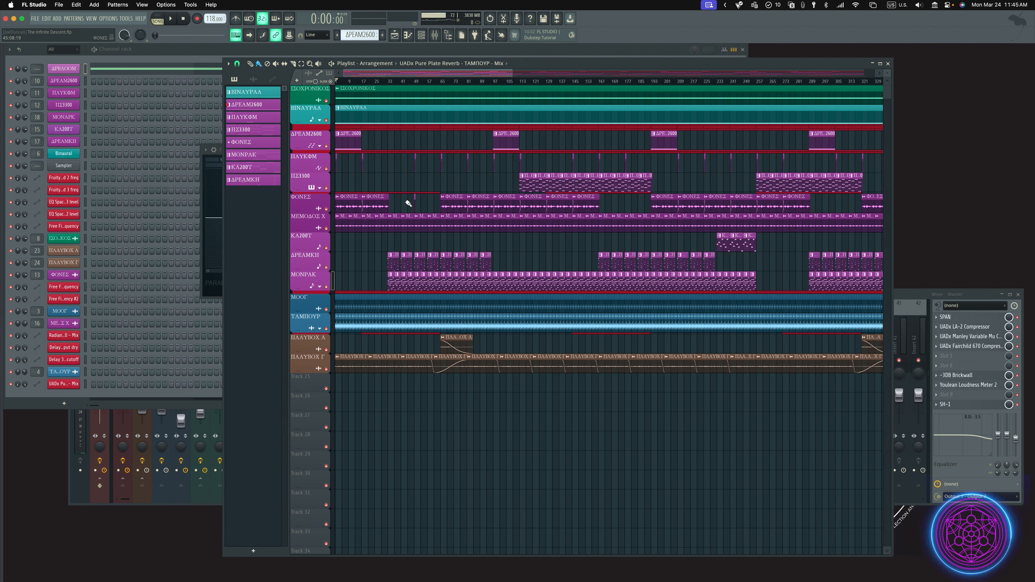
Play the arrangement from its beginning and jump the playback position to about 0:58.
key("space")
scroll(369, 182, "up", 3)
left_click_drag(407, 72, 369, 77)
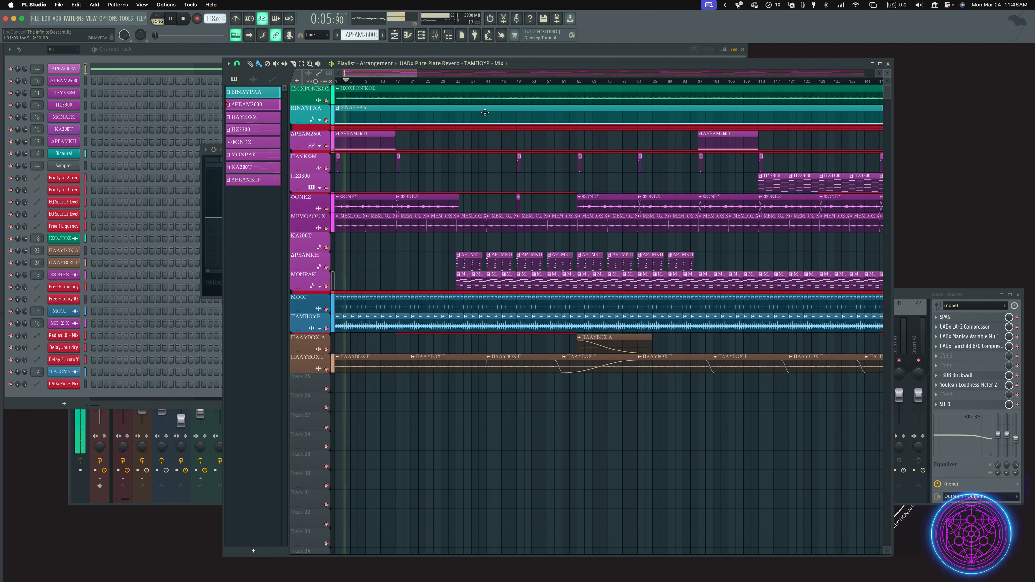
left_click(444, 82)
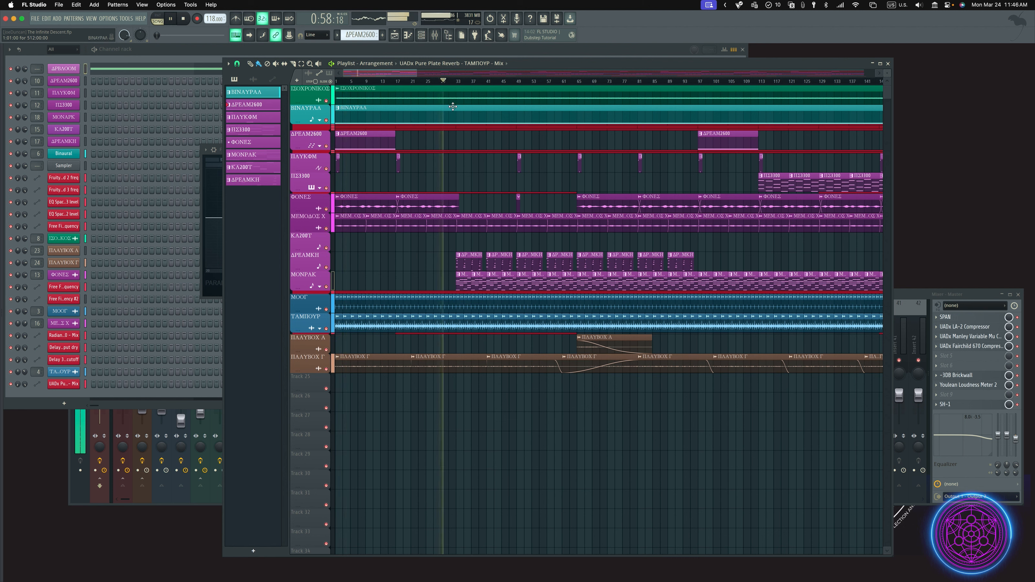